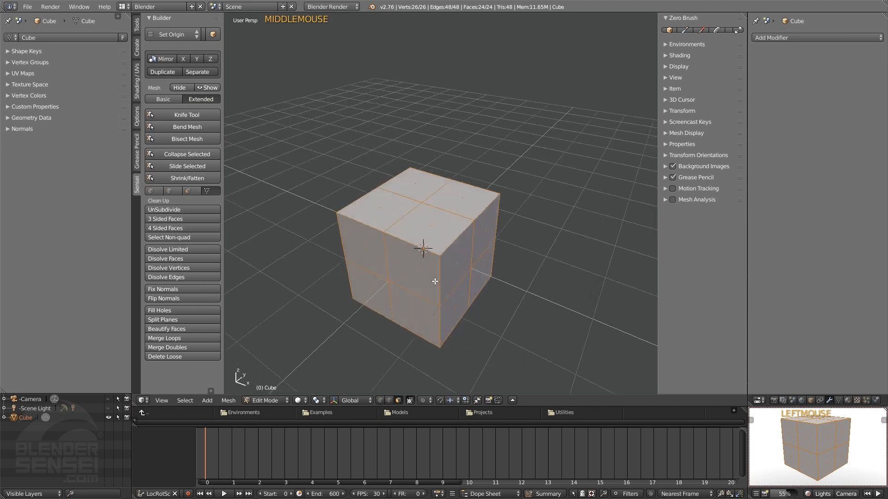
- Return to Object Mode and delete the default cube
middle_drag(428, 261, 458, 262)
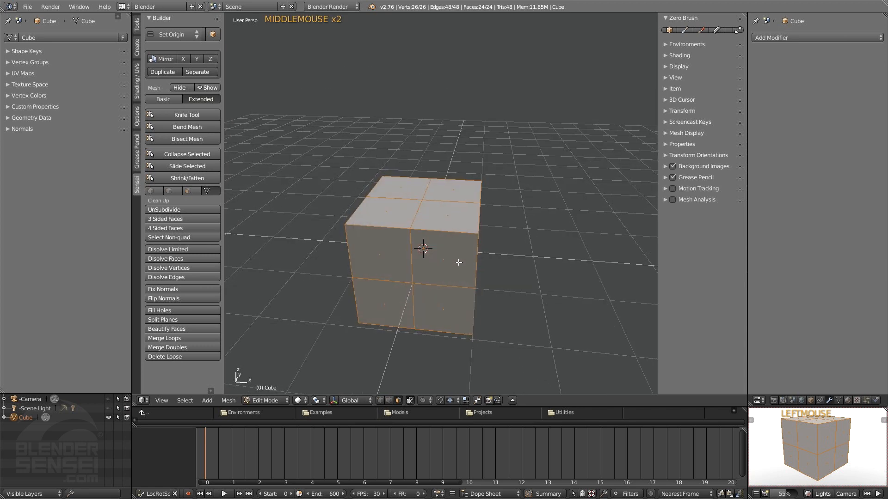
key(Tab)
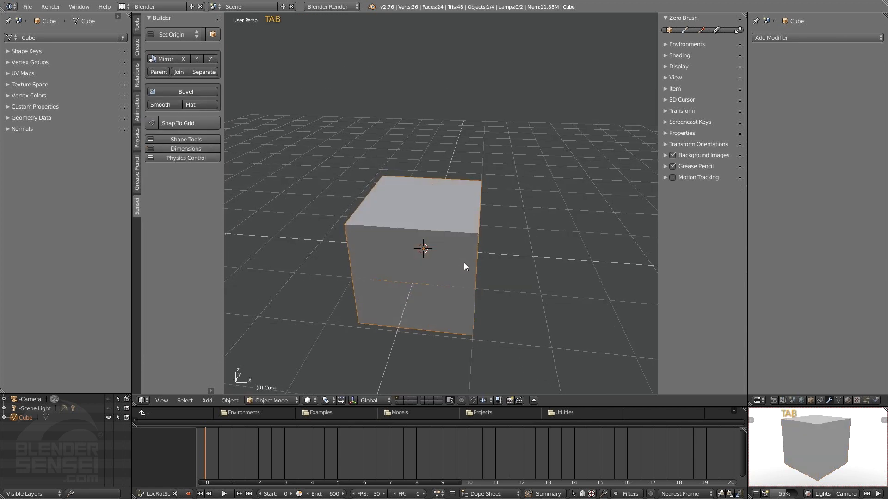
key(x)
click(463, 261)
- Add a monkey mesh to the scene
key(shift+a)
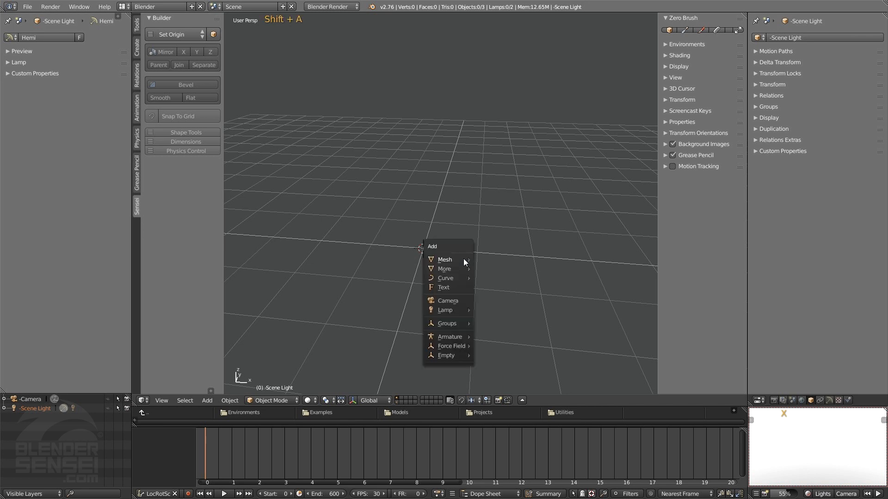
mouse_move(463, 259)
click(505, 348)
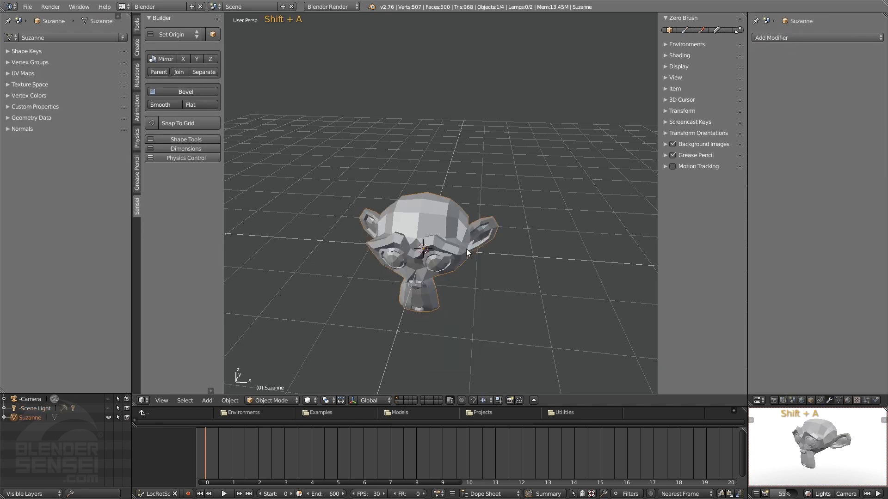
- Scale the monkey up and give it a Catmull-Clark subdivision surface with level 2
key(s)
click(503, 285)
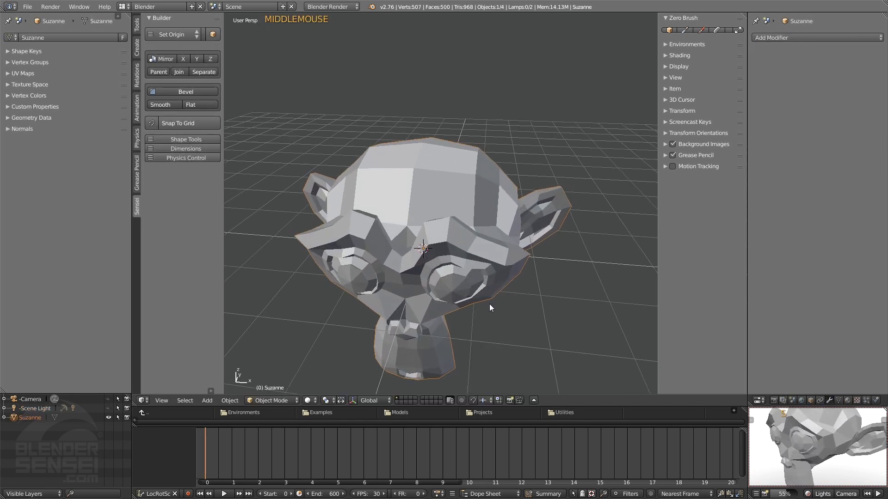
key(ctrl+2)
shift+middle_drag(477, 290, 477, 283)
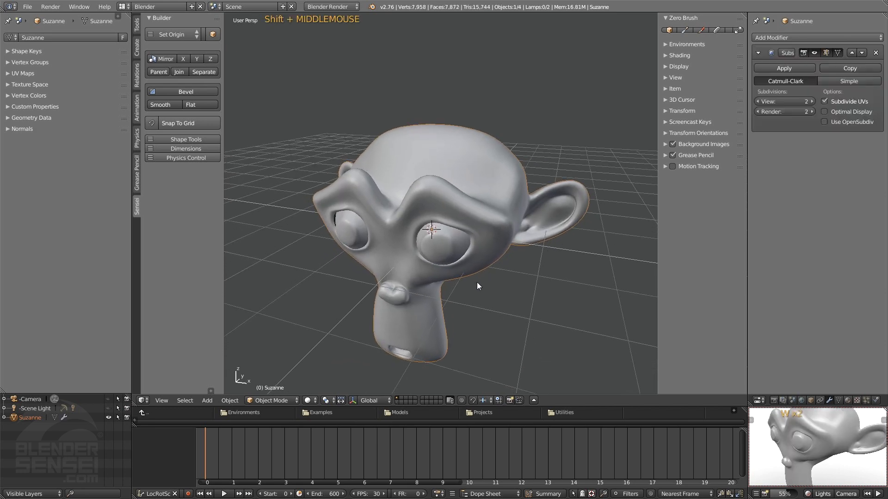
- Enter Edit Mode on the monkey and un-subdivide the whole mesh
key(Tab)
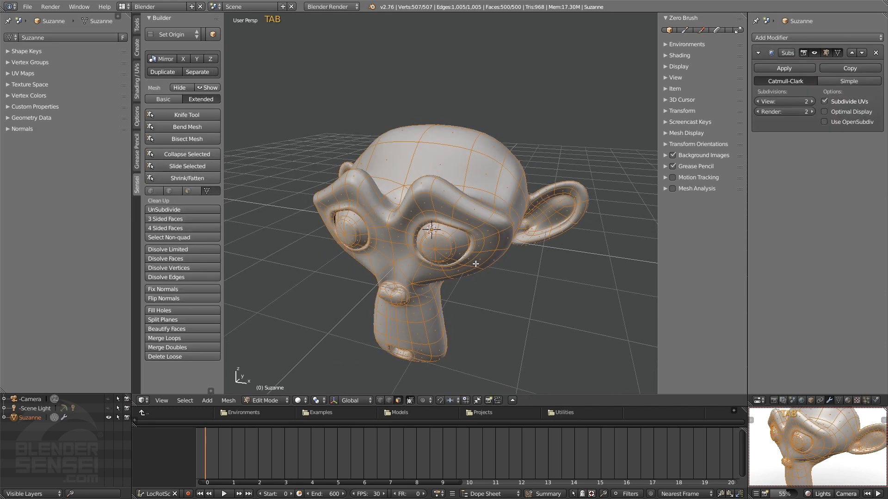
shift+middle_drag(475, 267, 437, 183)
mouse_move(368, 249)
middle_down()
mouse_move(418, 245)
mouse_move(440, 210)
mouse_move(380, 245)
middle_up()
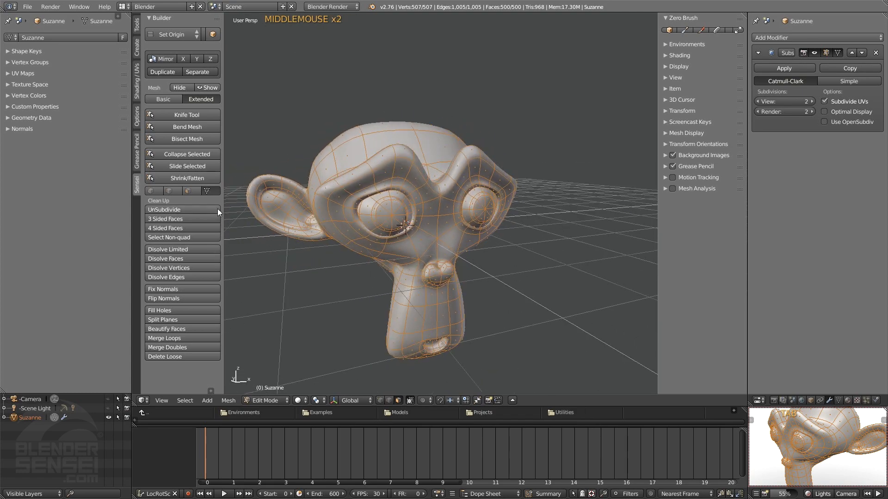
click(217, 209)
middle_drag(278, 268, 439, 216)
middle_drag(328, 291, 276, 233)
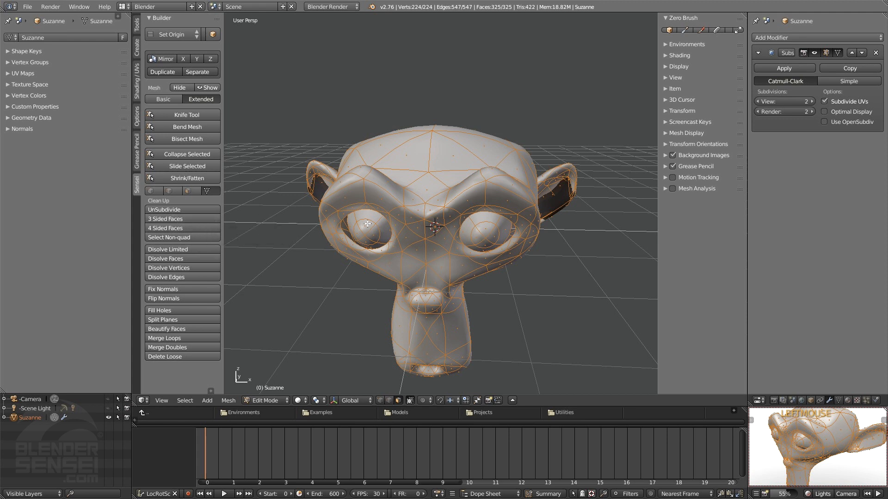
- Select a single face on the forehead just above the brow and convert it to three-sided faces
middle_drag(399, 229, 406, 293)
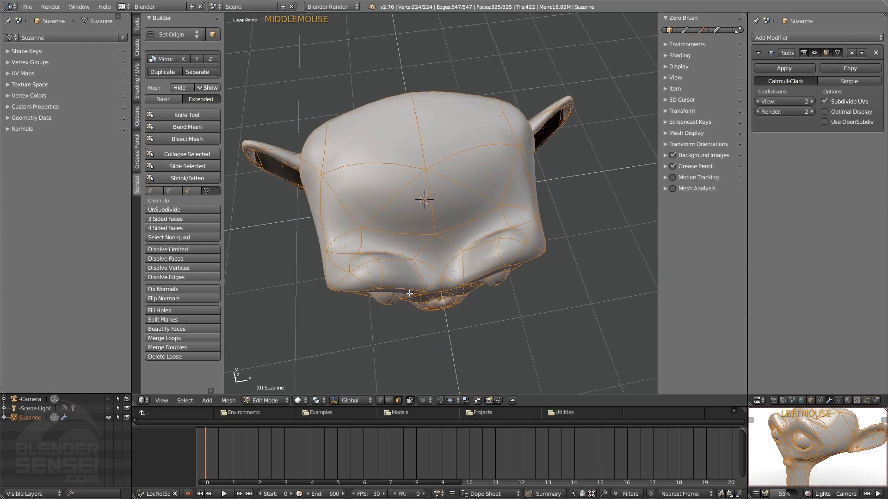
click(405, 243)
middle_drag(407, 254, 313, 263)
click(184, 219)
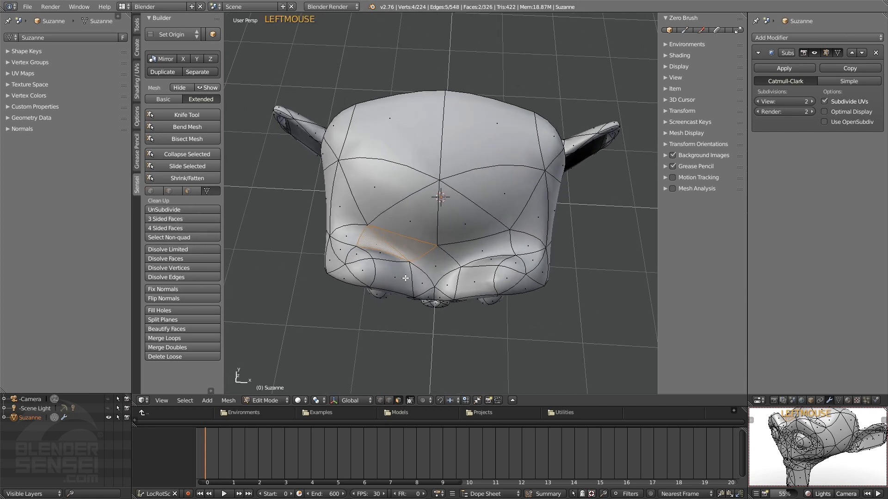
- Select the entire mesh and convert it to three-sided faces
middle_drag(405, 279, 419, 194)
key(a)
key(a)
click(207, 220)
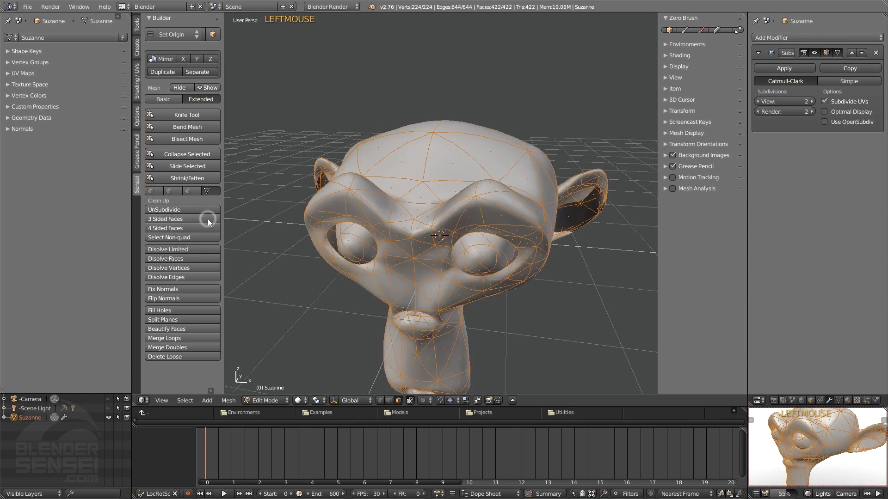
mouse_move(393, 289)
middle_down()
mouse_move(418, 296)
mouse_move(393, 302)
mouse_move(393, 288)
middle_up()
shift+middle_drag(393, 289, 390, 279)
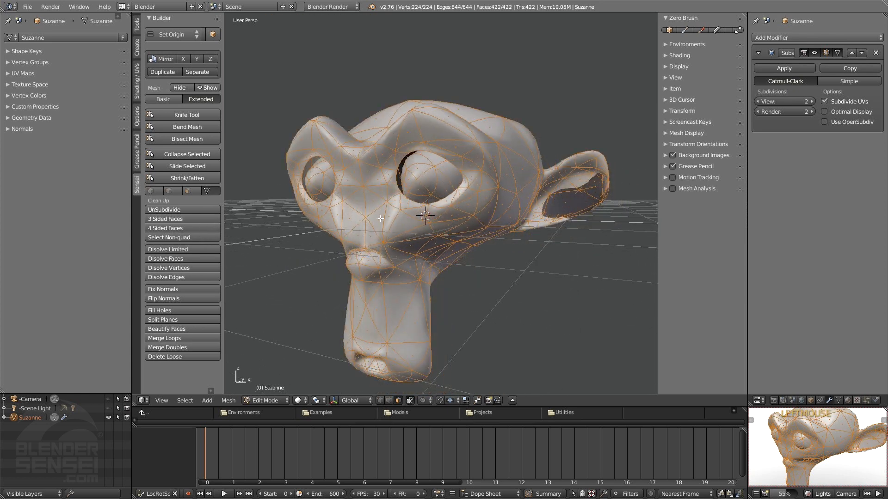
middle_drag(361, 224, 314, 237)
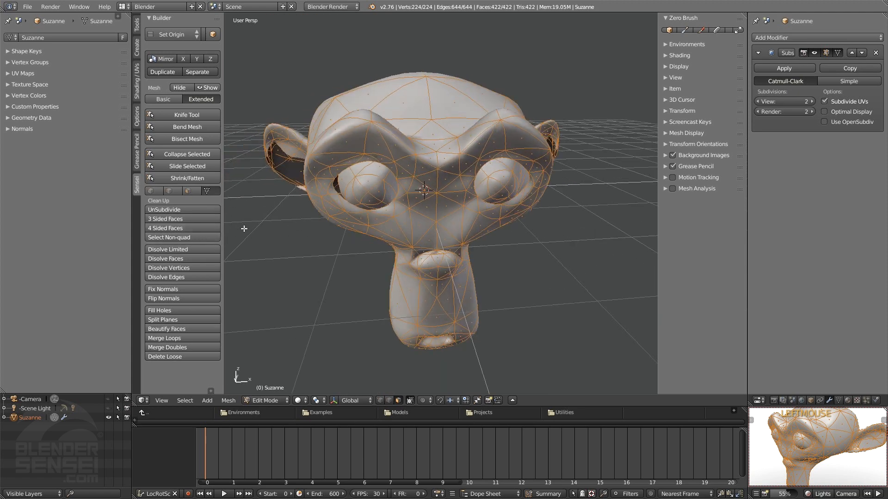
- Convert the whole mesh's triangles to four-sided faces
click(204, 226)
middle_drag(325, 229, 329, 248)
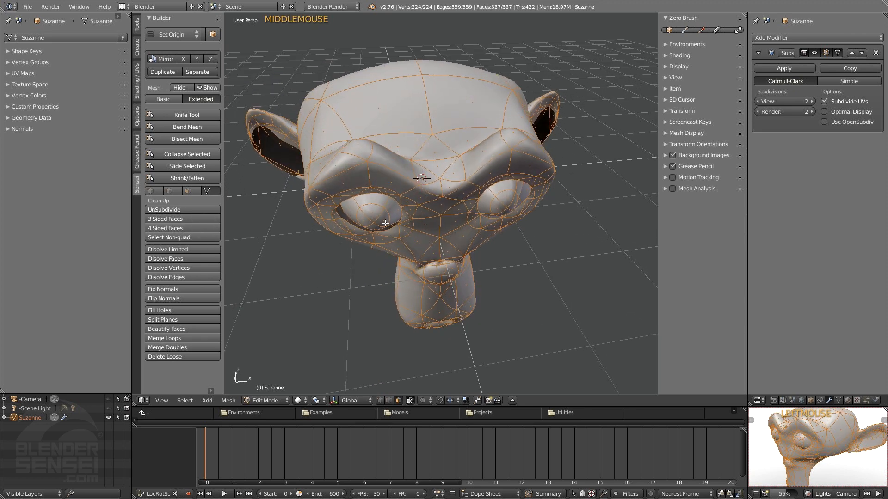
middle_drag(385, 222, 341, 229)
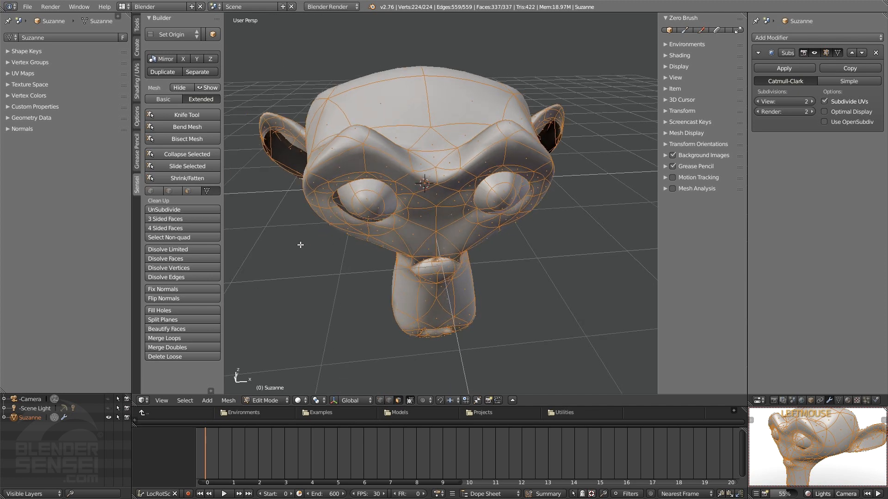
- Select the triangular faces on the monkey's eye one at a time to examine them
middle_drag(378, 265, 396, 245)
click(372, 207)
click(363, 215)
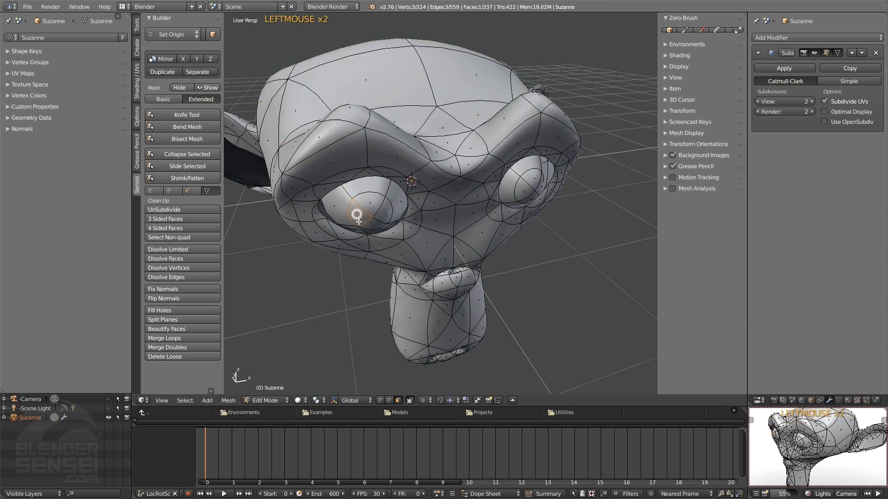
click(369, 226)
click(380, 211)
scroll(416, 241, down, 2)
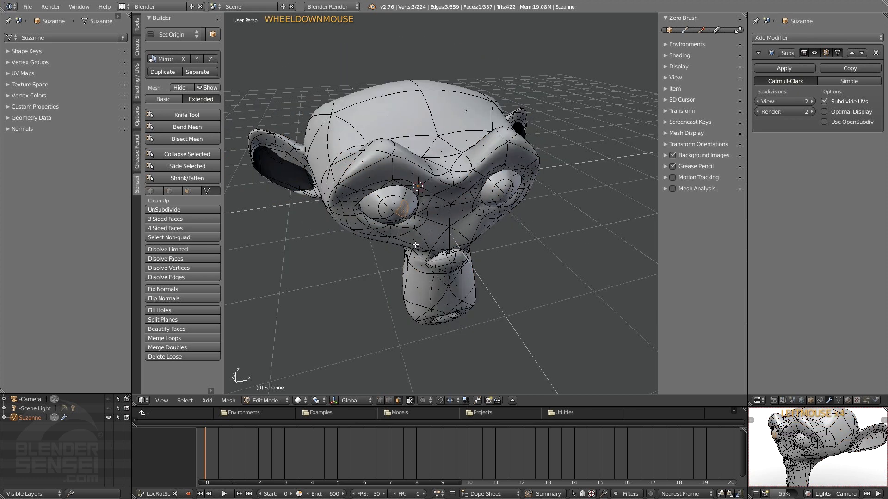
- Select all non-quad faces of the mesh and examine them around the head
click(209, 237)
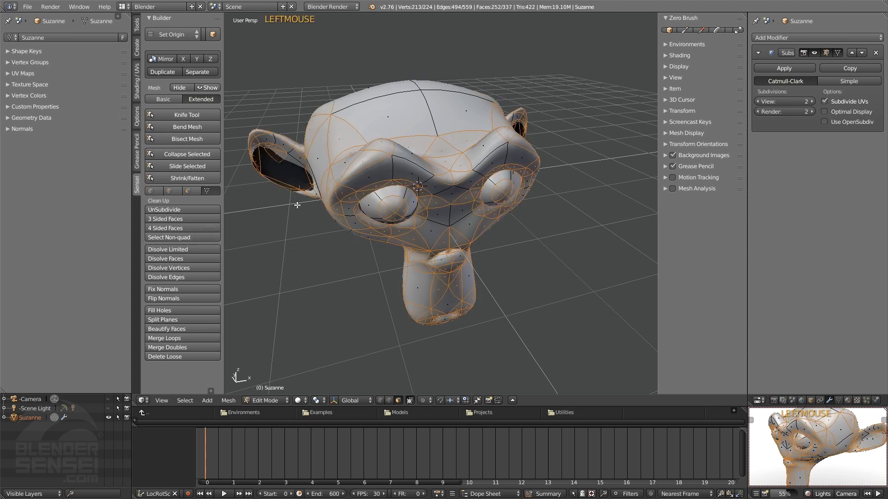
middle_drag(325, 233, 351, 204)
middle_drag(479, 216, 430, 185)
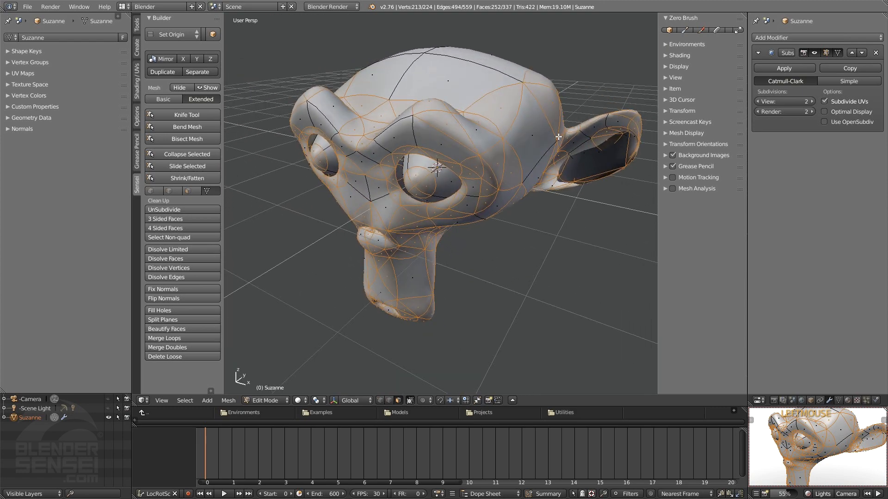
middle_drag(534, 141, 447, 246)
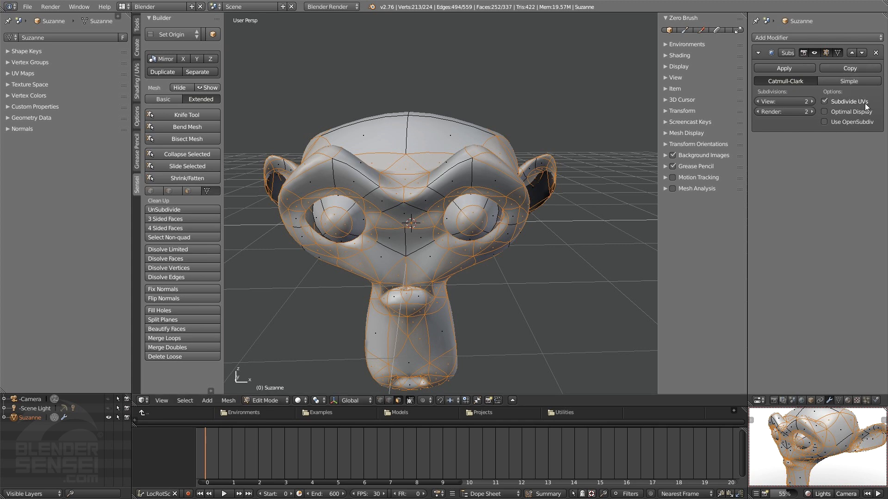
middle_drag(407, 228, 296, 238)
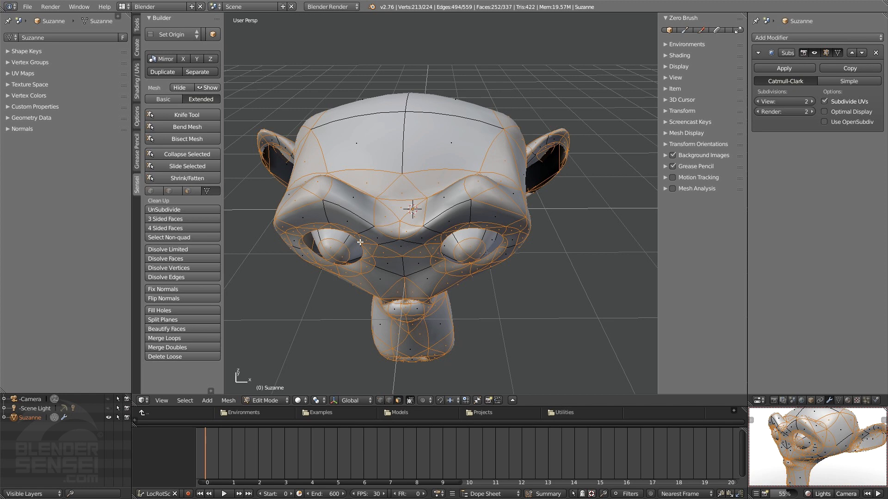
middle_drag(387, 258, 374, 284)
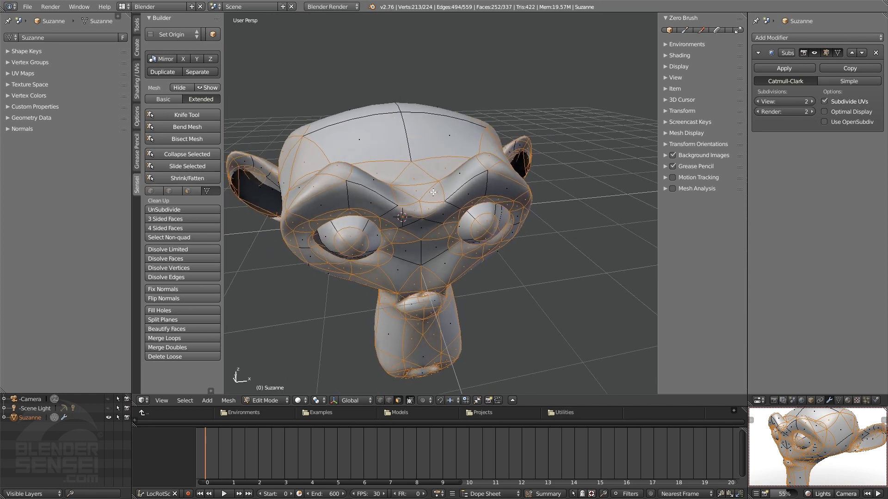
middle_drag(425, 233, 426, 244)
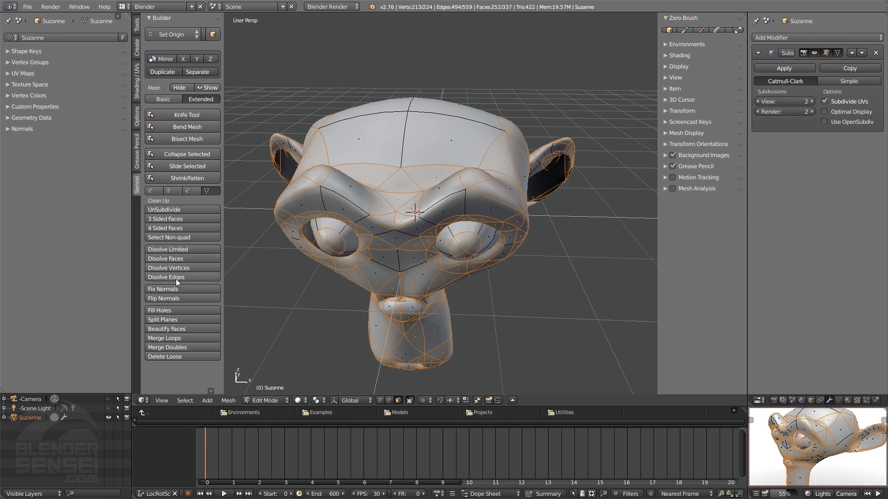
middle_drag(351, 252, 182, 246)
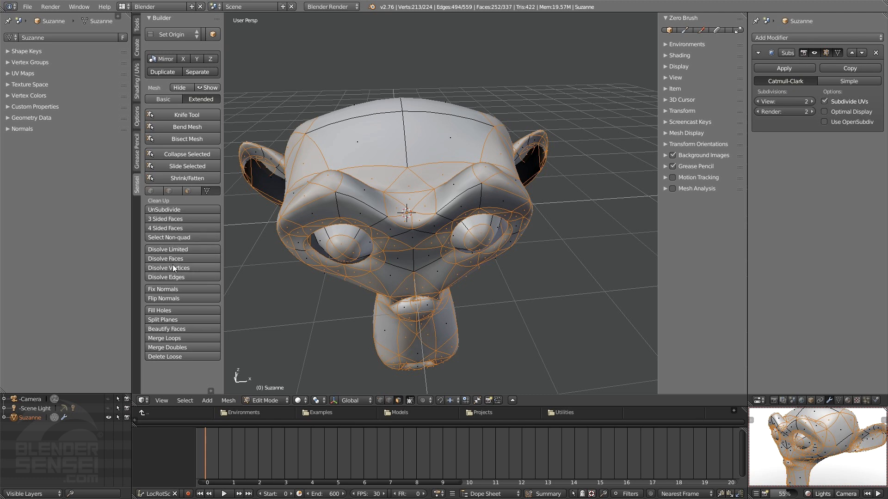
- Select one edge running along the inner brow above the eye and dissolve it
scroll(390, 213, up, 3)
click(394, 225)
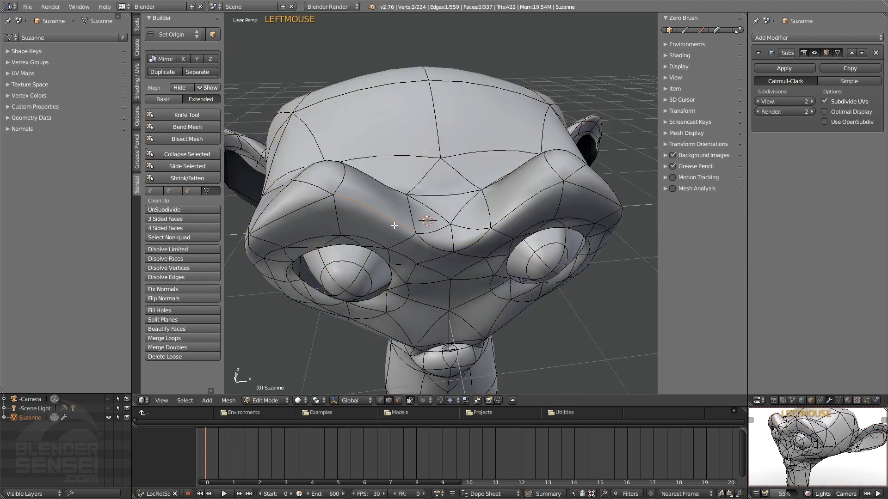
middle_drag(399, 225, 184, 292)
click(200, 276)
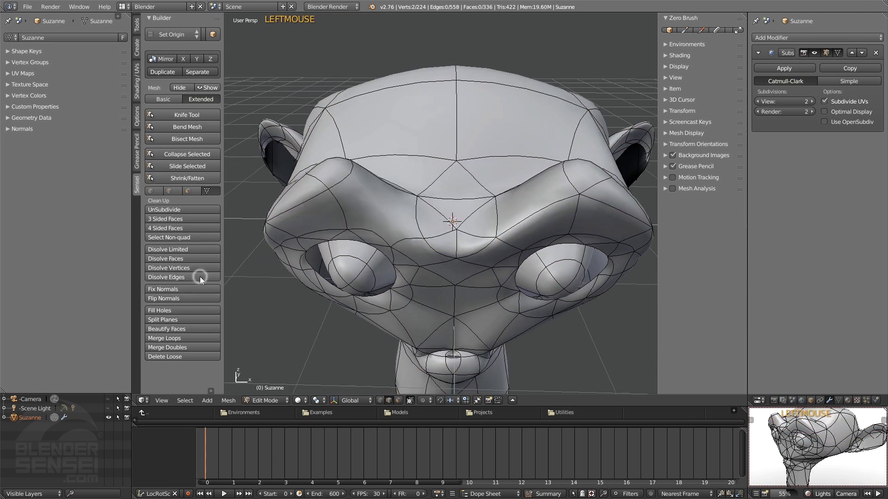
- Add further edges on the brow ridge to the selection and dissolve them together
middle_drag(250, 268, 386, 189)
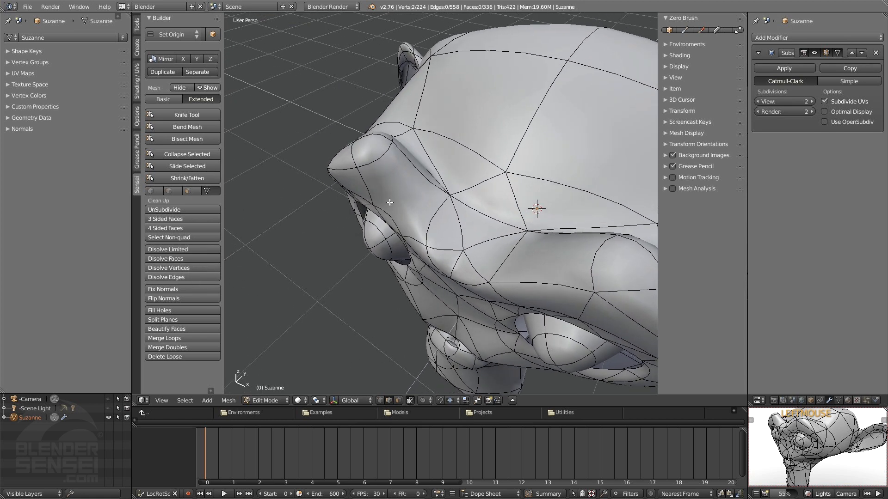
shift+middle_drag(414, 202, 456, 181)
shift+click(402, 223)
click(192, 275)
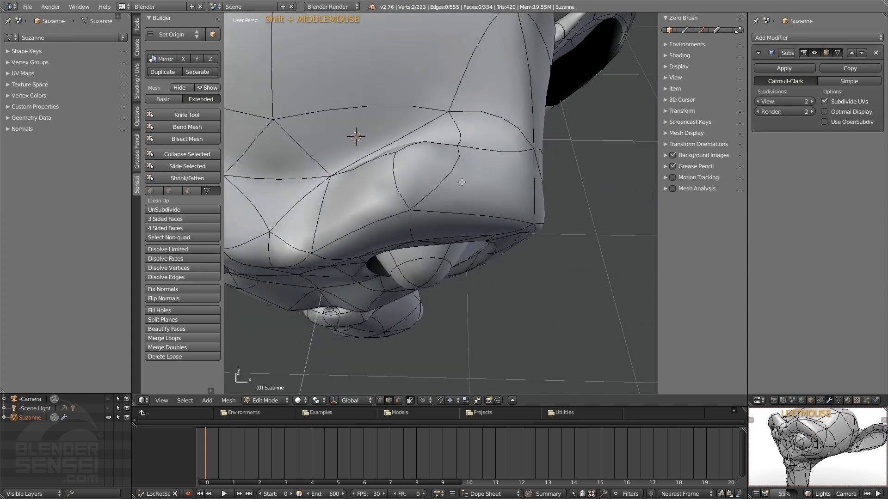
- Dissolve the single edge that crosses the outer part of the brow ridge
click(453, 181)
middle_drag(459, 196, 343, 223)
click(186, 277)
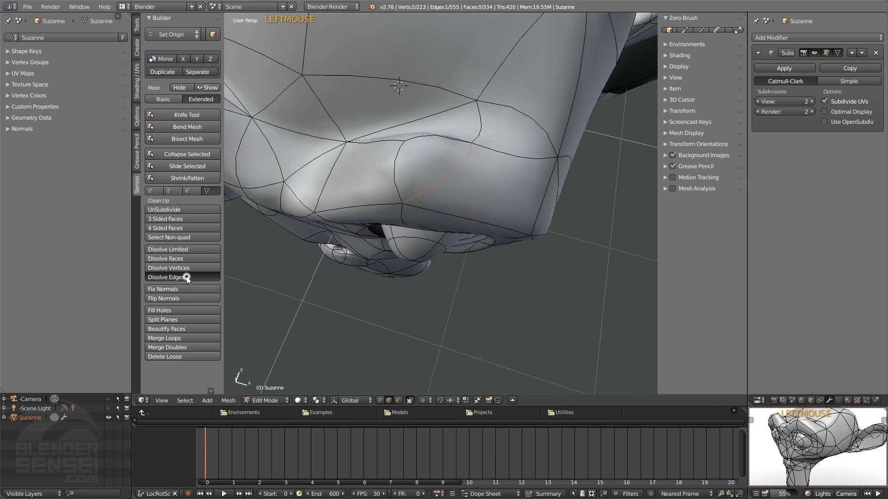
- Switch to face selection and select the large merged face on the outer brow
middle_drag(478, 241, 454, 246)
key(space)
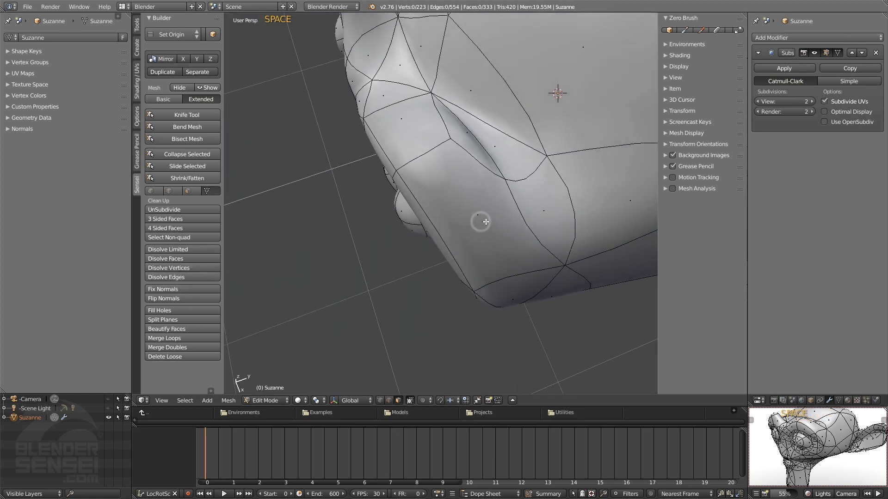
click(486, 222)
middle_drag(487, 220, 488, 225)
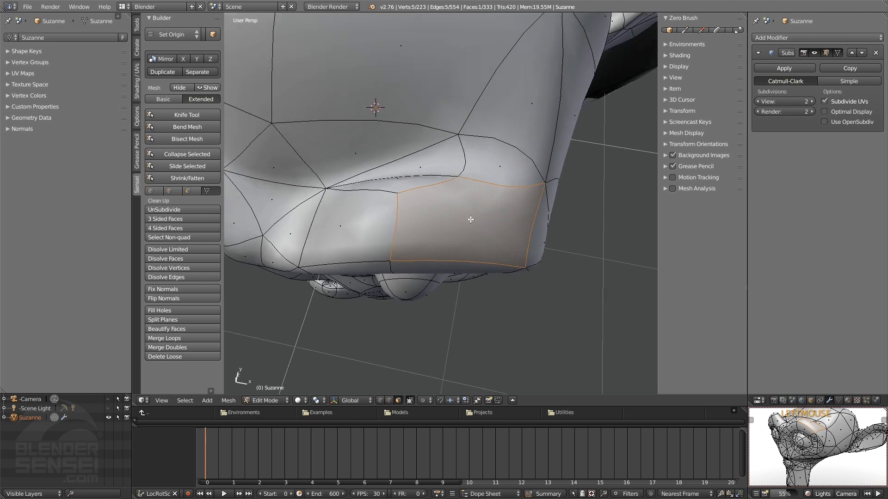
middle_drag(432, 237, 465, 215)
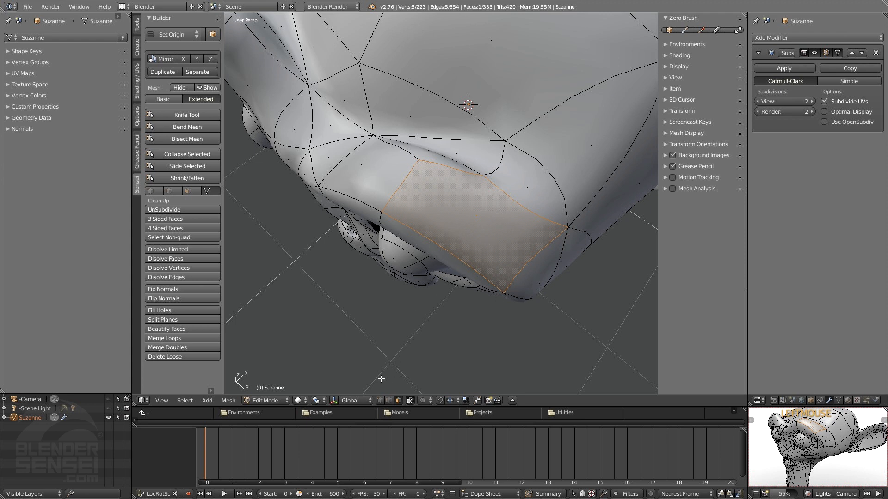
- In vertex selection, pick the vertex on the upper edge of the brow ridge and dissolve it
shift+scroll(501, 288, down, 4)
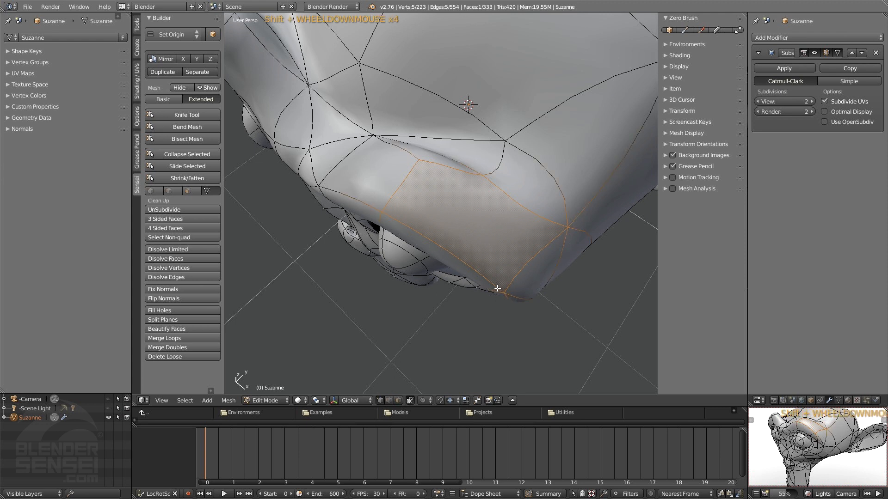
key(z)
mouse_move(479, 293)
middle_down()
mouse_move(551, 243)
mouse_move(456, 275)
mouse_move(456, 307)
mouse_move(455, 264)
middle_up()
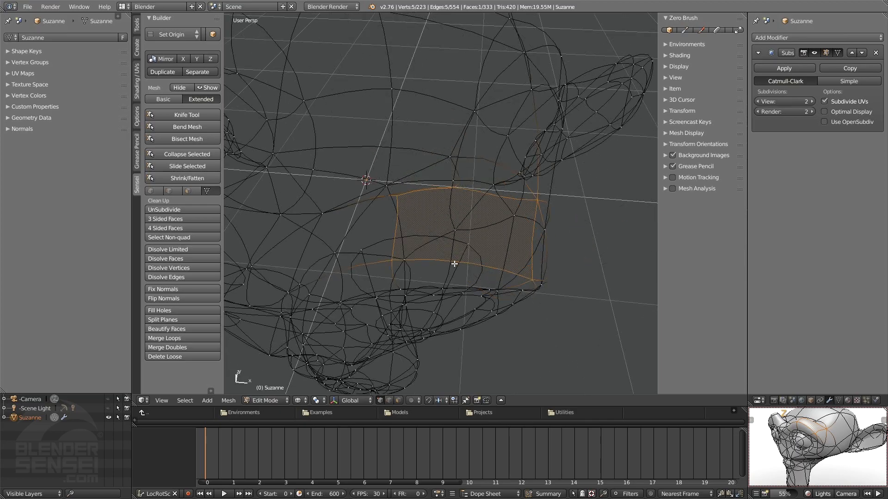
mouse_move(549, 251)
middle_down()
mouse_move(477, 260)
mouse_move(578, 269)
mouse_move(562, 241)
mouse_move(397, 281)
mouse_move(451, 247)
mouse_move(485, 244)
middle_up()
key(z)
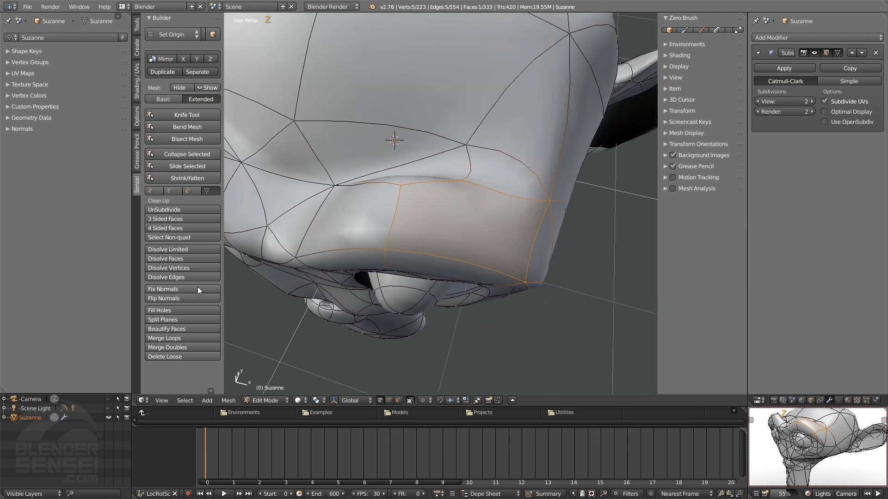
middle_drag(450, 219, 462, 249)
click(428, 204)
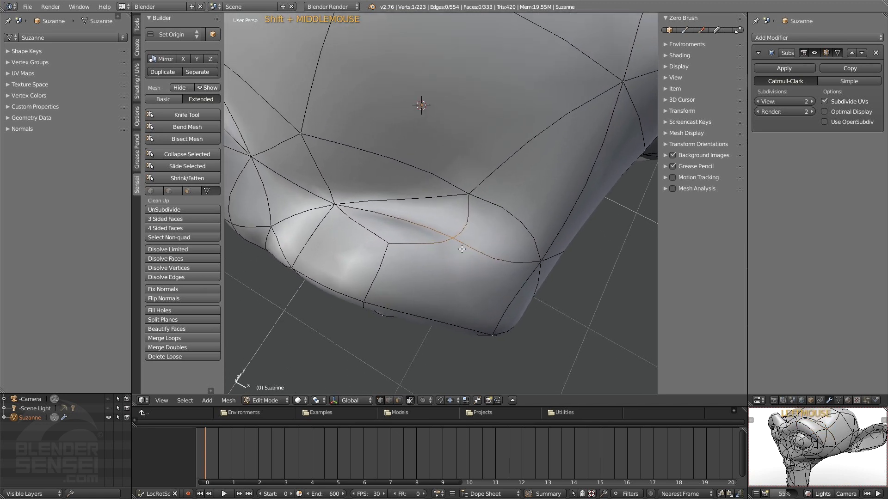
click(185, 268)
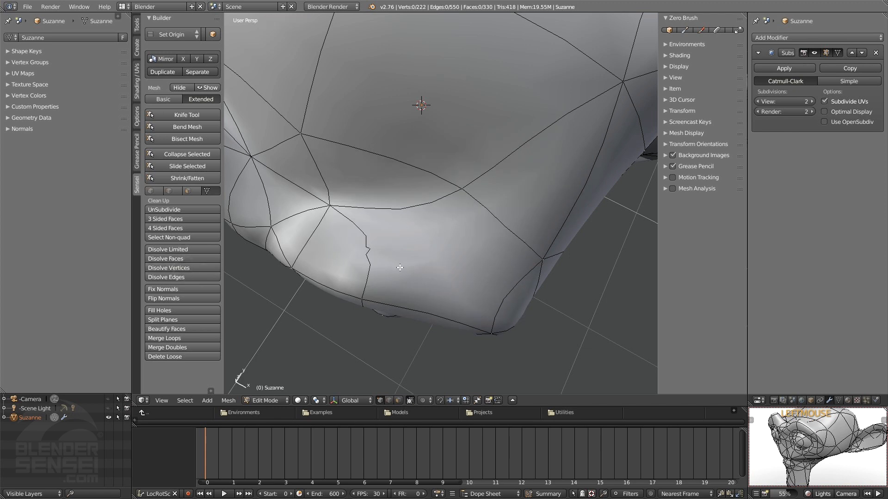
- In face selection, pick four adjacent faces across the forehead and outer brow and dissolve them into one face
shift+middle_drag(400, 267, 427, 300)
click(470, 172)
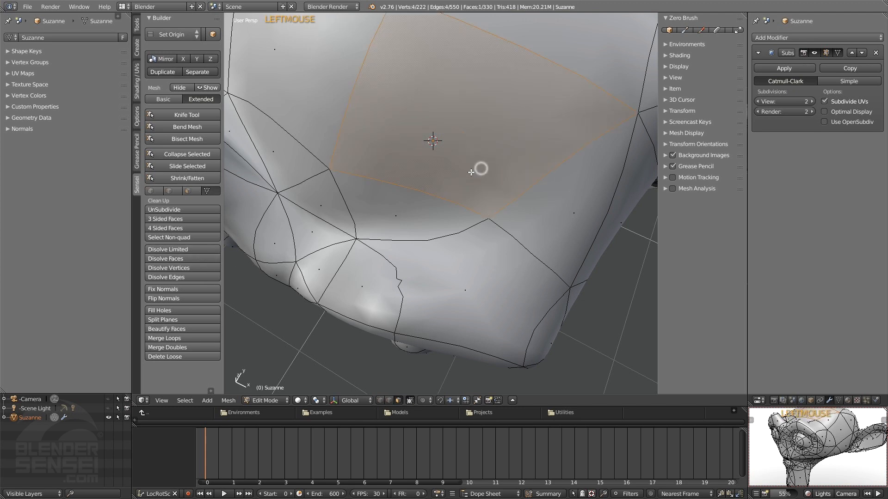
scroll(472, 188, down, 2)
shift+click(439, 258)
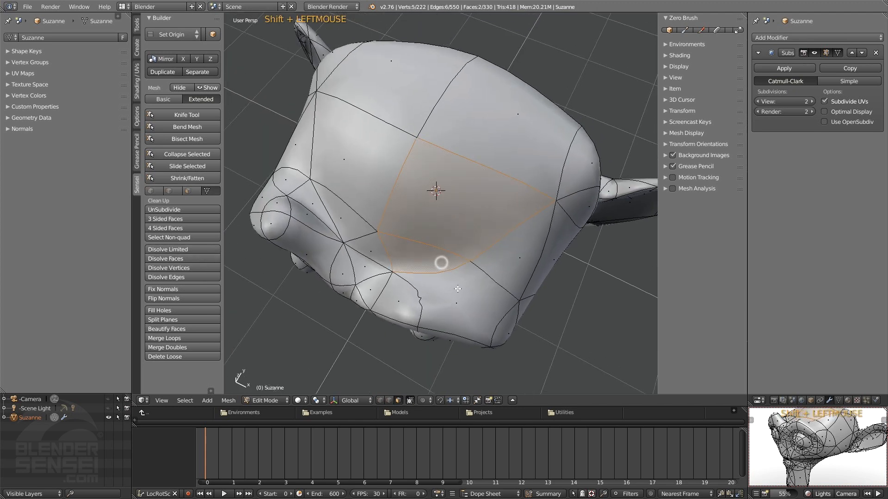
shift+click(456, 289)
shift+click(505, 254)
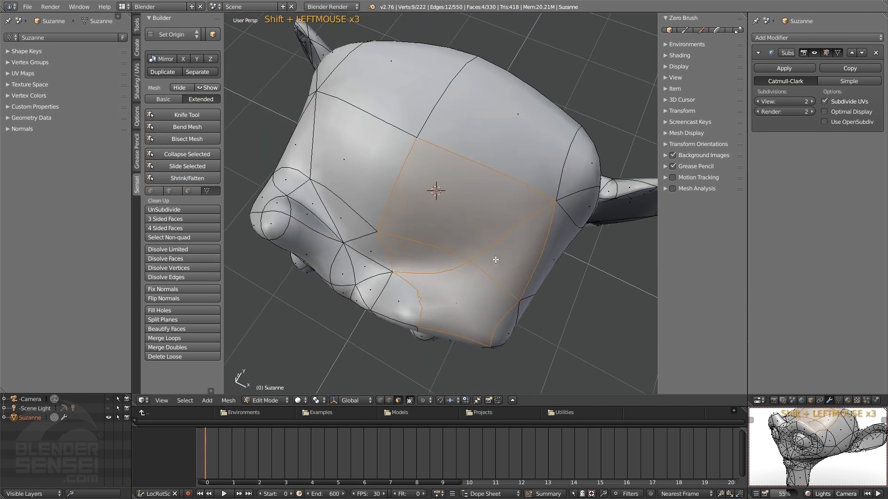
click(180, 259)
- Select the whole monkey mesh and run Limited Dissolve on it
middle_drag(351, 333, 337, 321)
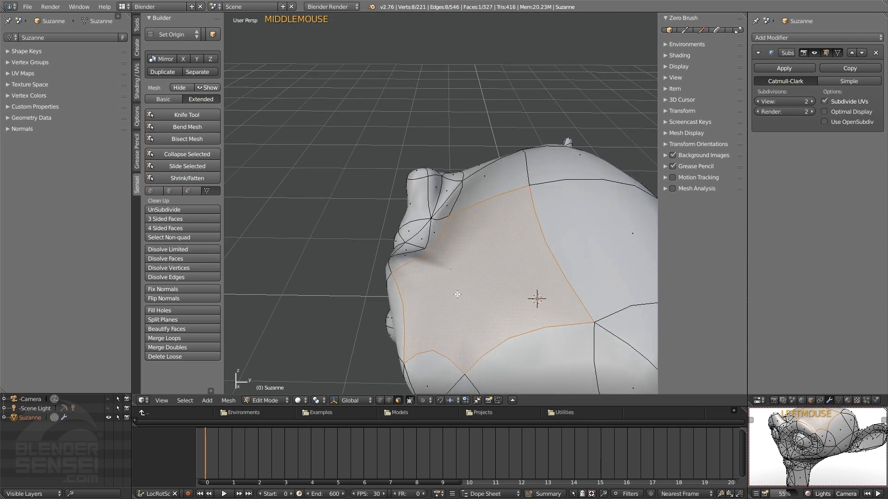
middle_drag(458, 294, 440, 218)
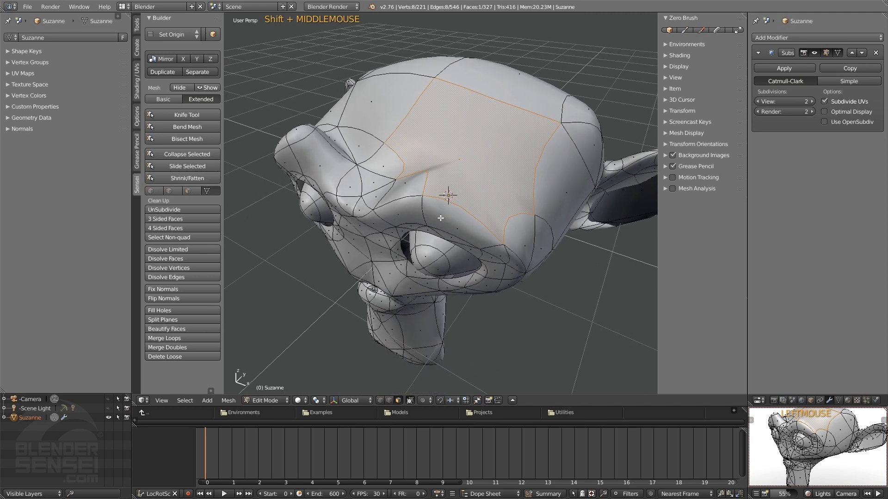
mouse_move(403, 304)
middle_down()
mouse_move(414, 274)
mouse_move(405, 298)
middle_up()
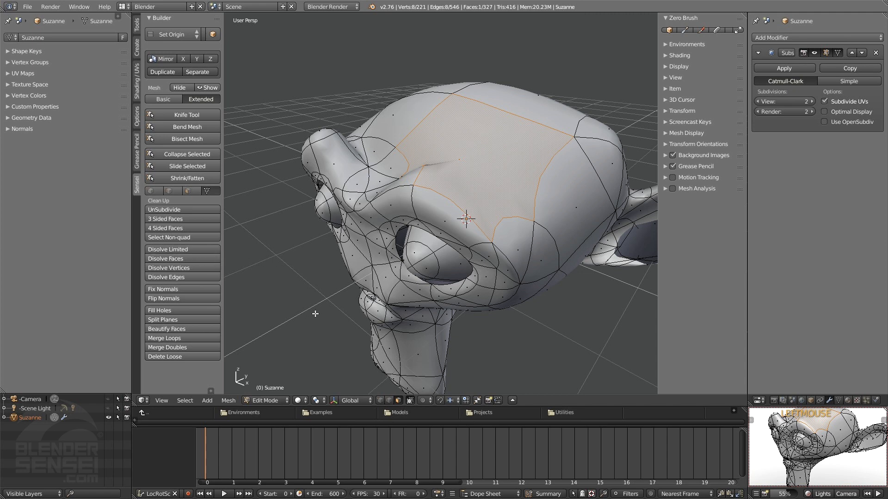
key(a)
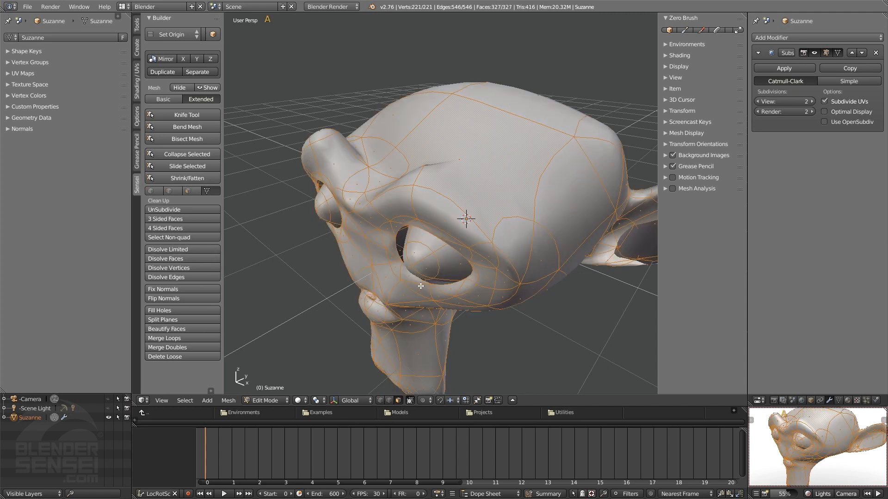
click(216, 250)
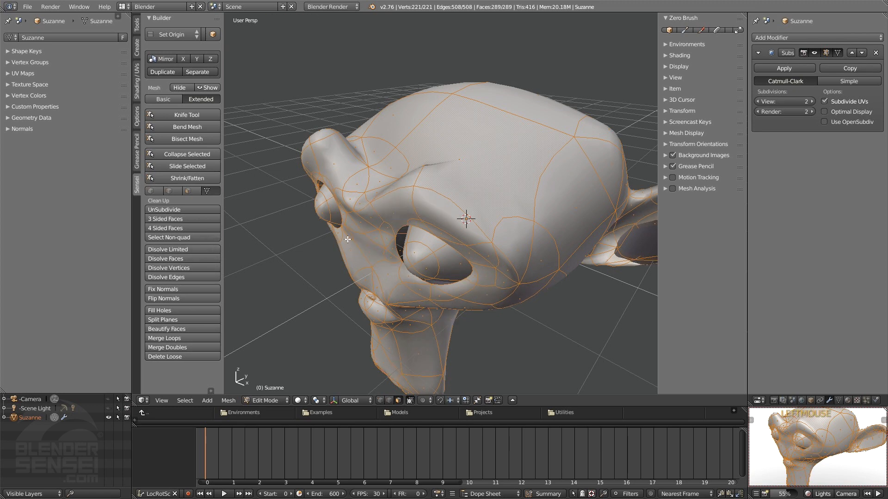
- Set the Limited Dissolve maximum angle to 1° and briefly show the operation's options
middle_drag(348, 239, 407, 248)
middle_drag(480, 272, 290, 307)
key(space)
key(space)
key(space)
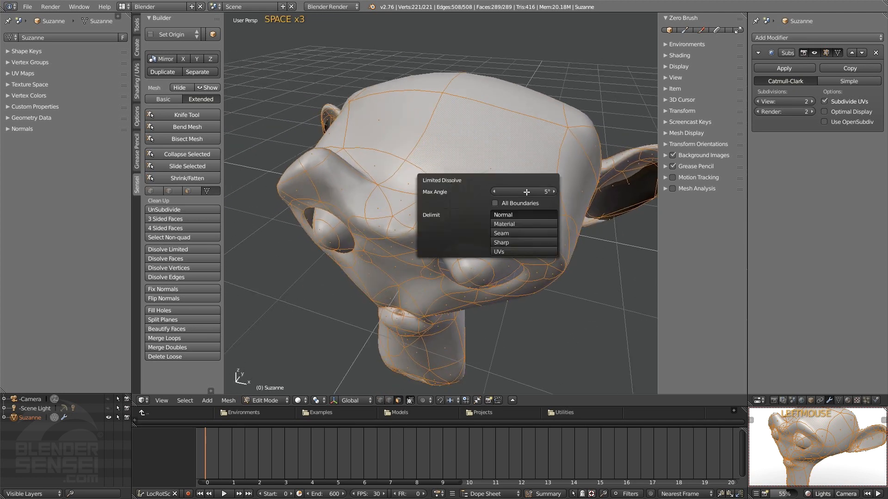
mouse_move(526, 191)
mouse_down()
mouse_move(587, 192)
mouse_move(518, 192)
mouse_move(593, 192)
mouse_move(513, 192)
mouse_move(545, 192)
mouse_move(524, 192)
mouse_up()
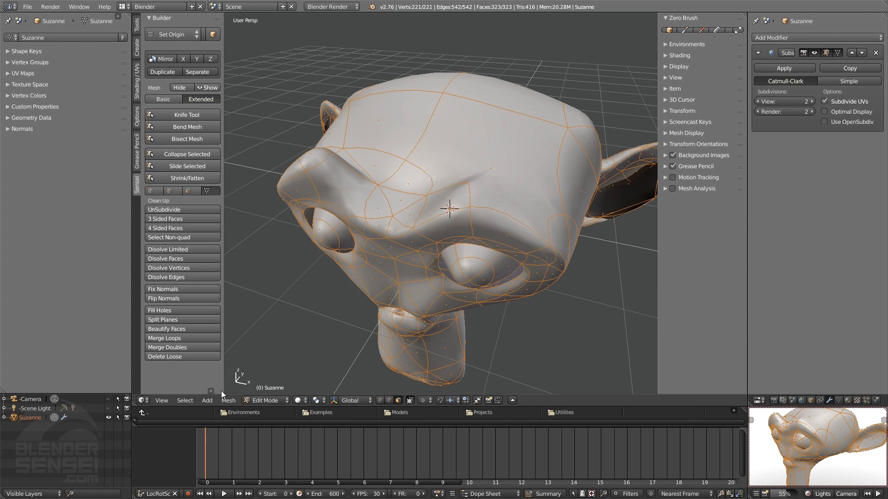
click(210, 391)
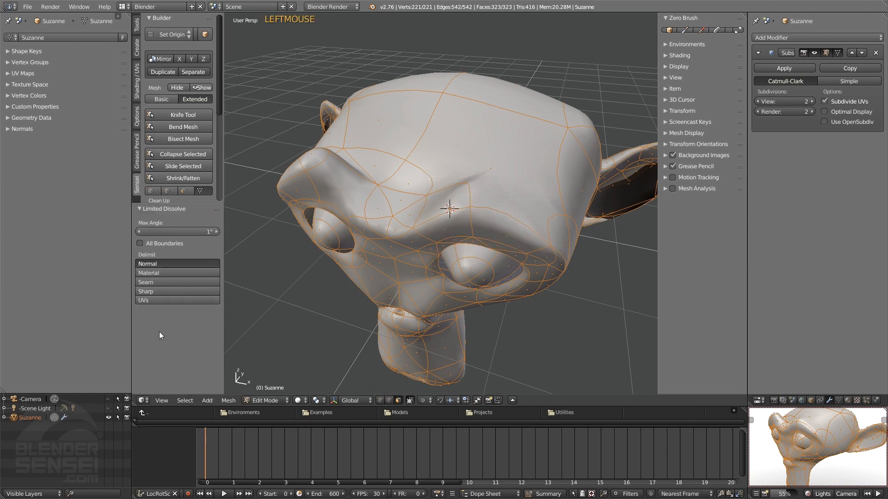
drag(197, 202, 229, 303)
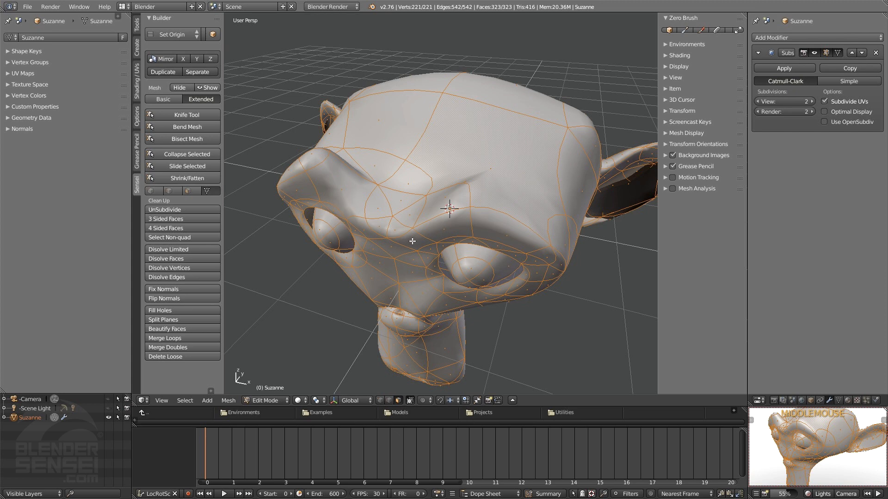
- Flip the normals of the entire mesh and flip them back again
middle_drag(465, 222, 444, 256)
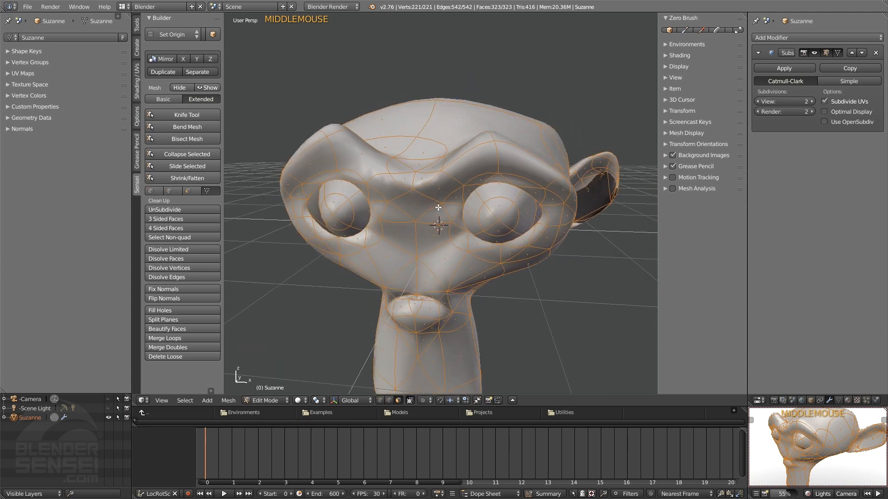
middle_drag(439, 208, 393, 234)
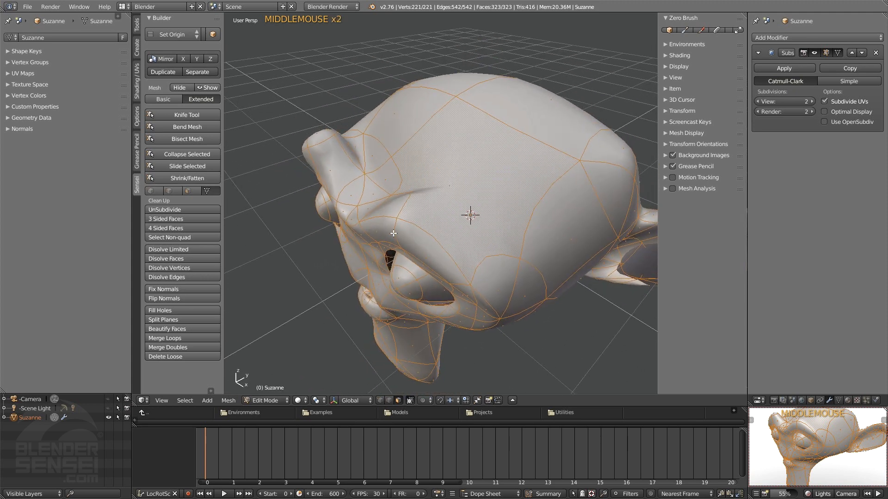
click(196, 298)
middle_drag(470, 269, 467, 158)
middle_drag(389, 222, 439, 268)
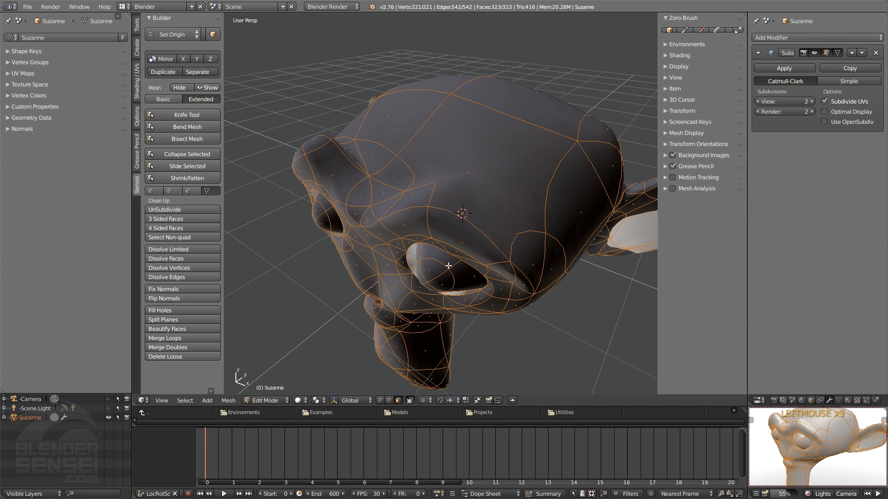
click(187, 301)
- Select six faces across the forehead, inner brow and muzzle and flip only their normals
click(417, 197)
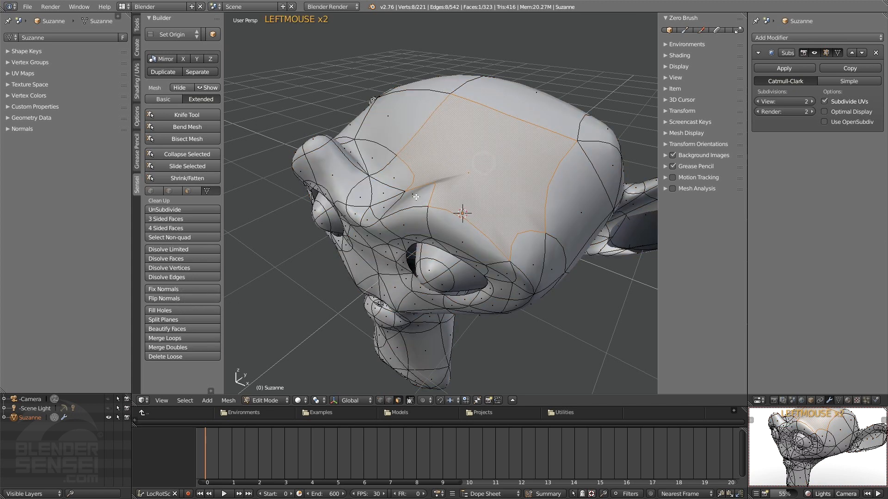
shift+click(395, 178)
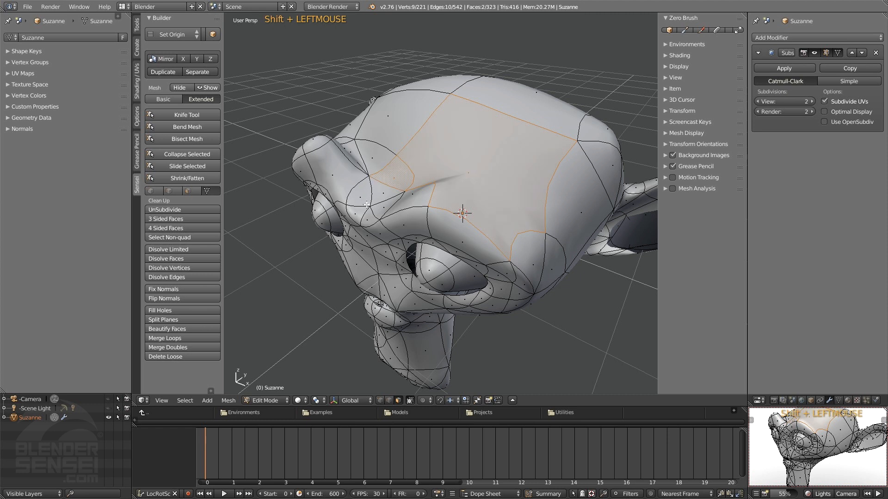
shift+click(362, 198)
shift+click(385, 266)
shift+click(392, 293)
shift+click(418, 305)
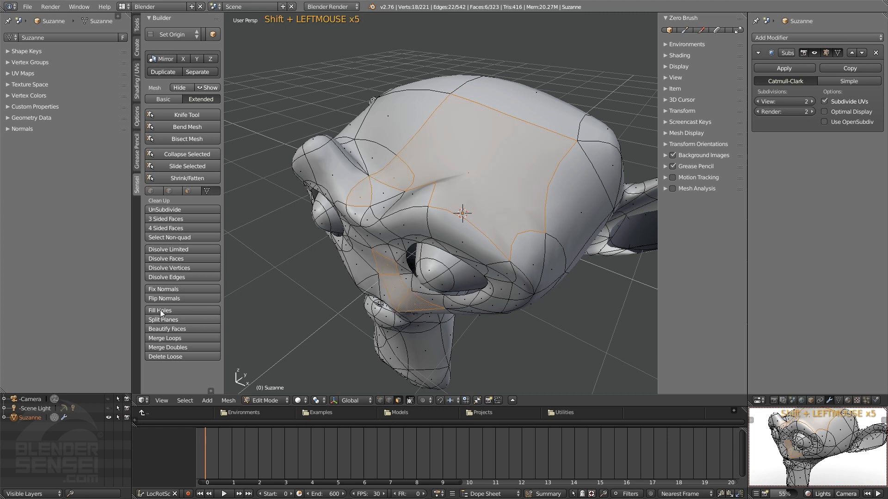
click(179, 299)
click(179, 299)
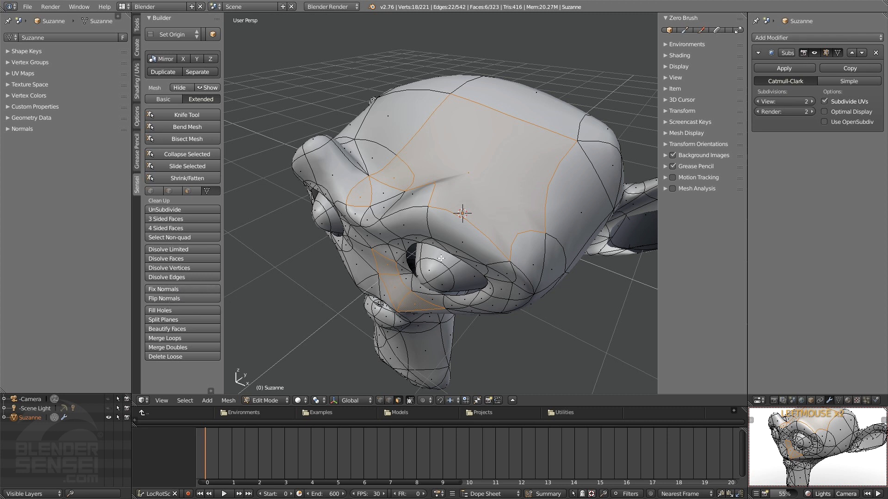
click(185, 298)
click(352, 149)
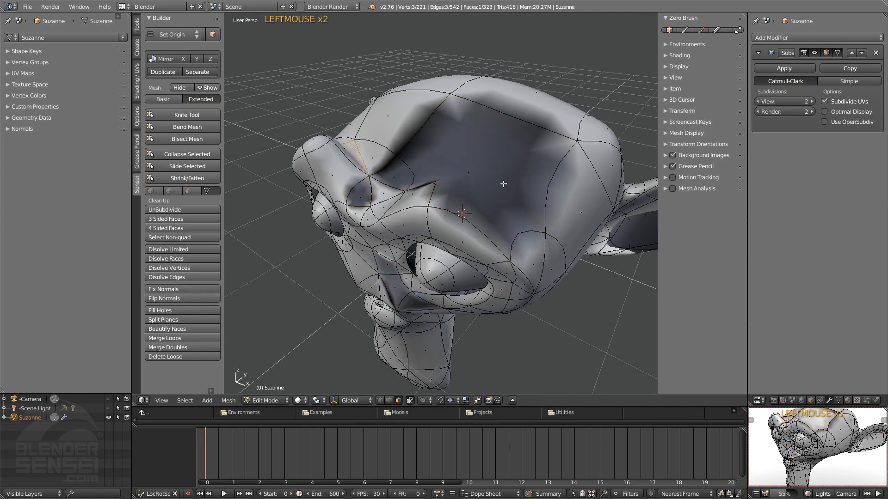
- Flip the large forehead face's normal back and run Fix Normals on the whole mesh
middle_drag(351, 150, 437, 224)
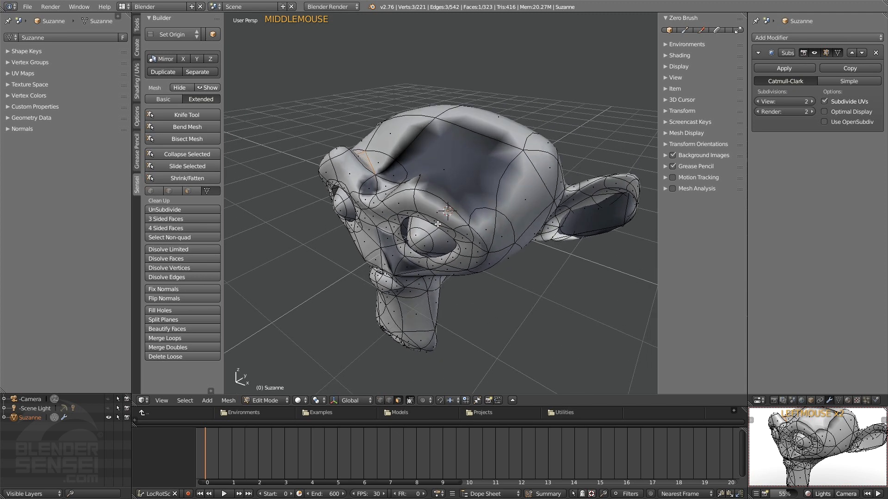
click(465, 181)
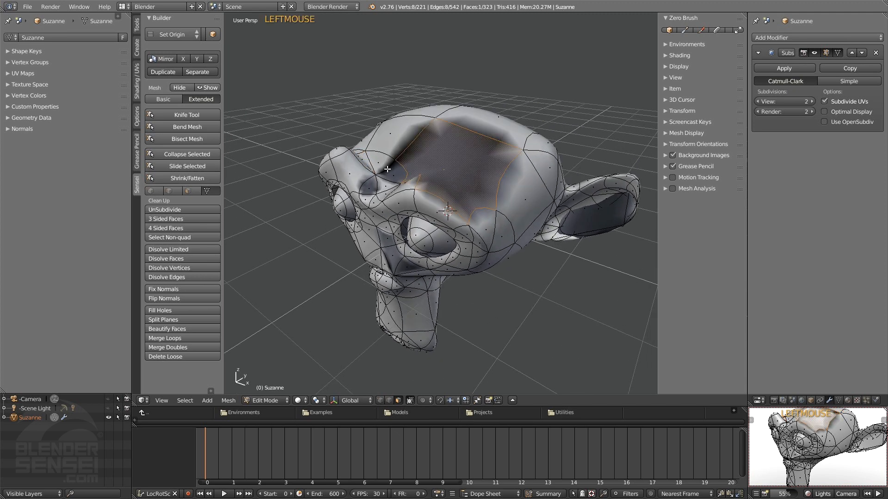
click(180, 298)
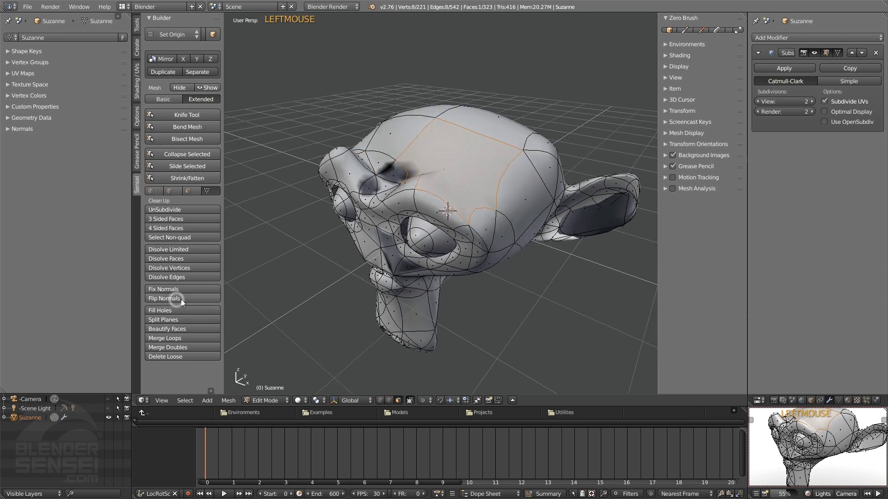
key(a)
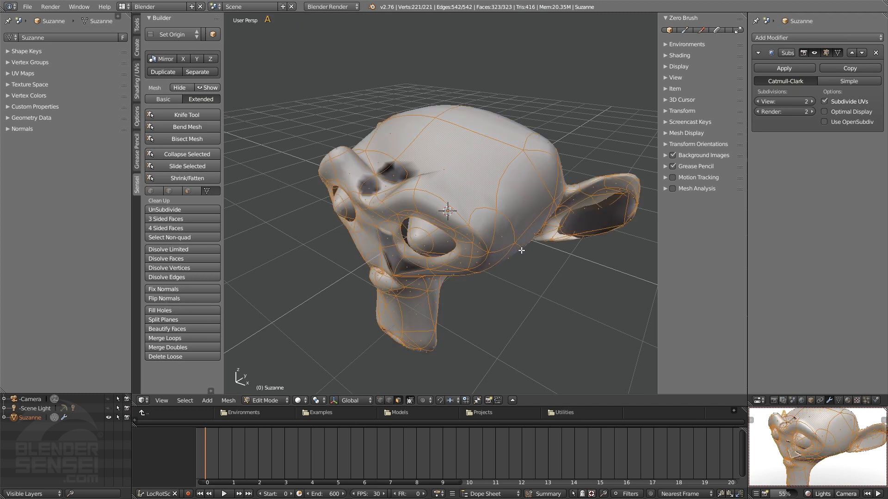
click(175, 289)
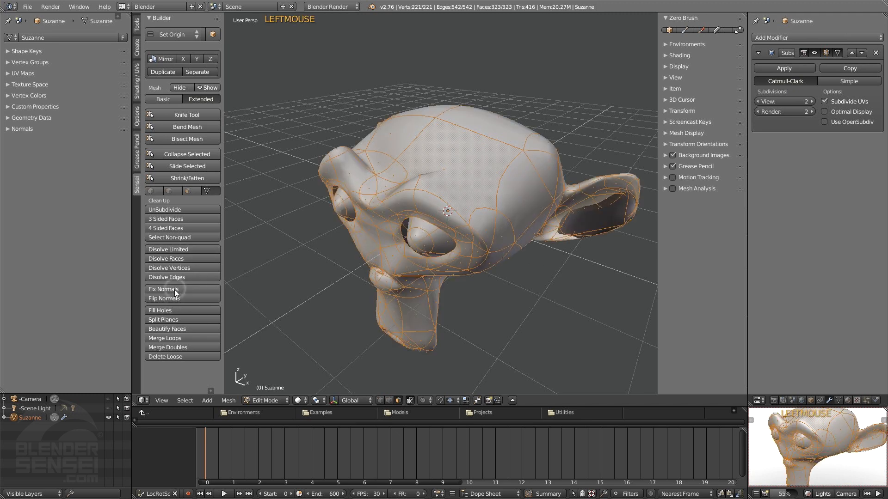
- Select the large face inside one ear and try moving it
middle_drag(380, 241, 488, 176)
middle_drag(500, 207, 428, 235)
middle_drag(469, 231, 430, 210)
scroll(477, 243, up, 1)
click(504, 240)
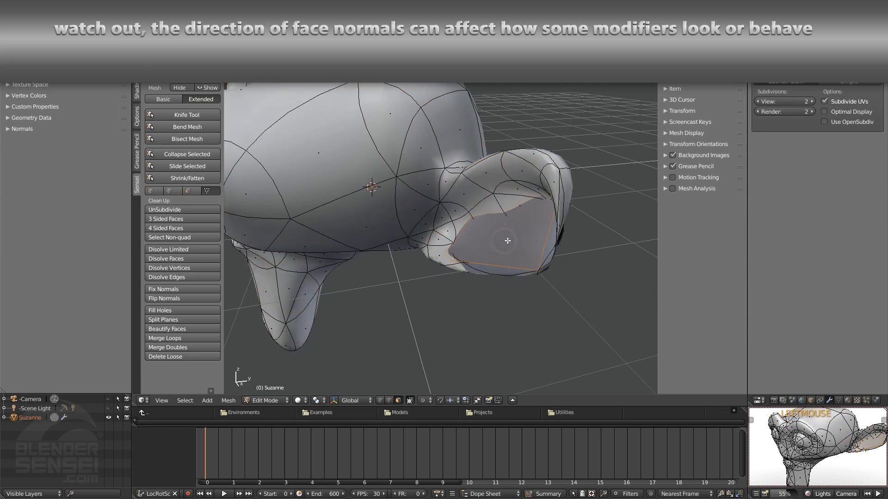
middle_drag(484, 233, 490, 234)
key(g)
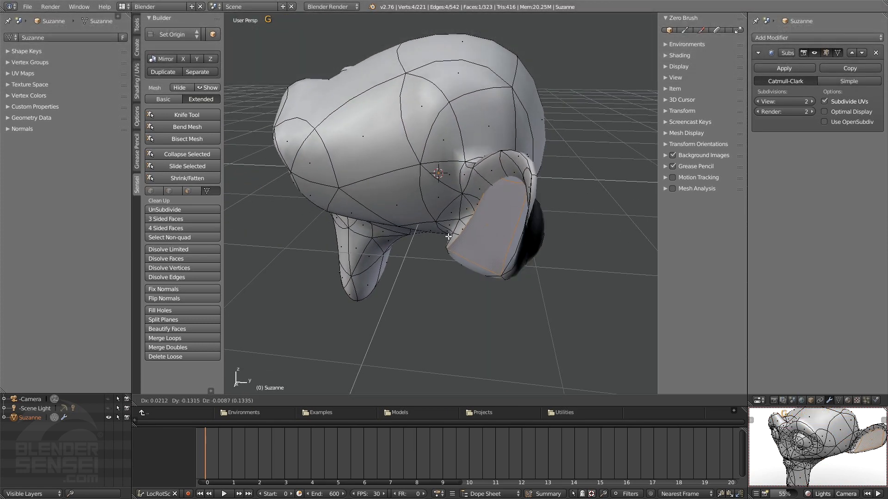
click(500, 238)
- Select a face on the opposite ear and try moving it
scroll(416, 237, down, 3)
middle_drag(296, 231, 419, 231)
scroll(391, 228, down, 3)
click(419, 226)
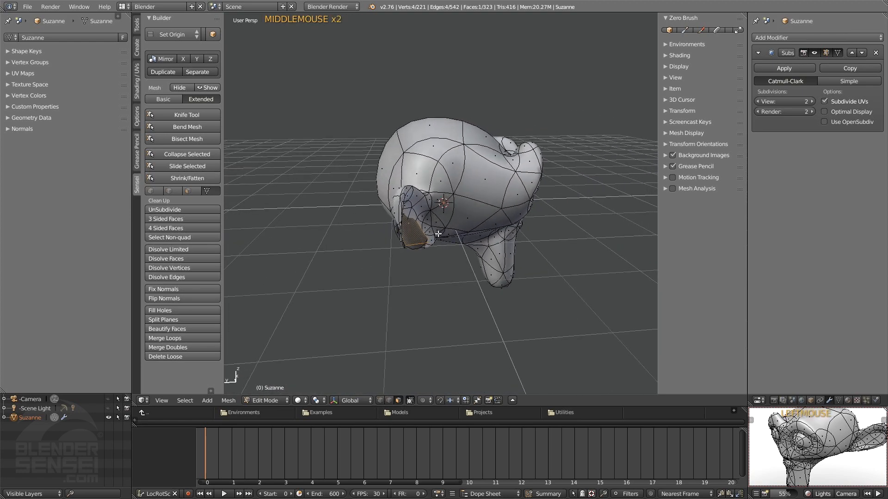
key(g)
click(420, 234)
- Select the two adjacent faces between the eyes and delete them to open a hole in the mesh
middle_drag(513, 212, 421, 237)
shift+middle_drag(420, 236, 428, 235)
scroll(428, 236, down, 2)
shift+middle_drag(560, 314, 491, 233)
scroll(491, 233, down, 3)
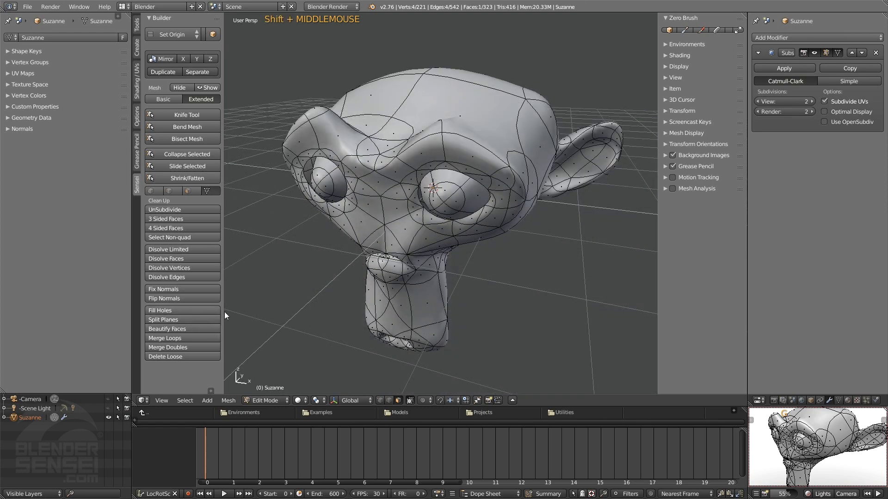
shift+middle_drag(427, 211, 437, 241)
ctrl+middle_drag(418, 283, 358, 248)
click(369, 224)
shift+click(355, 233)
key(x)
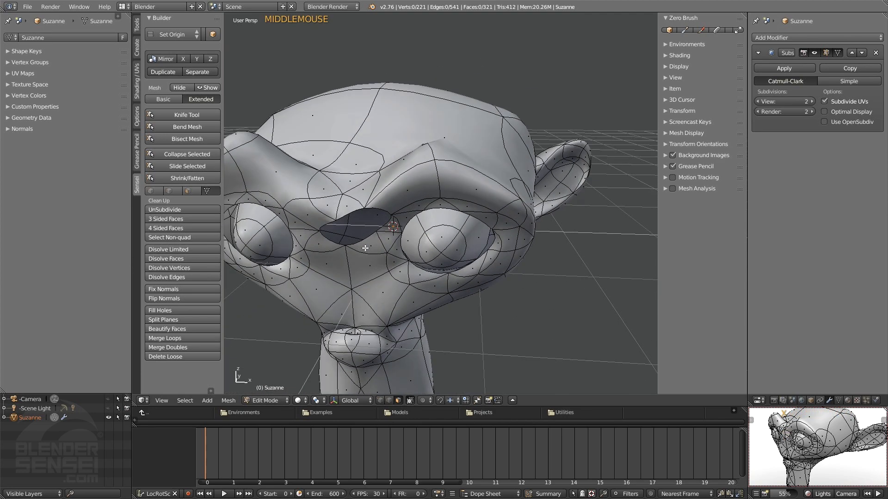
- Select the whole mesh and run Fill Holes to try closing the hole between the eyes
key(a)
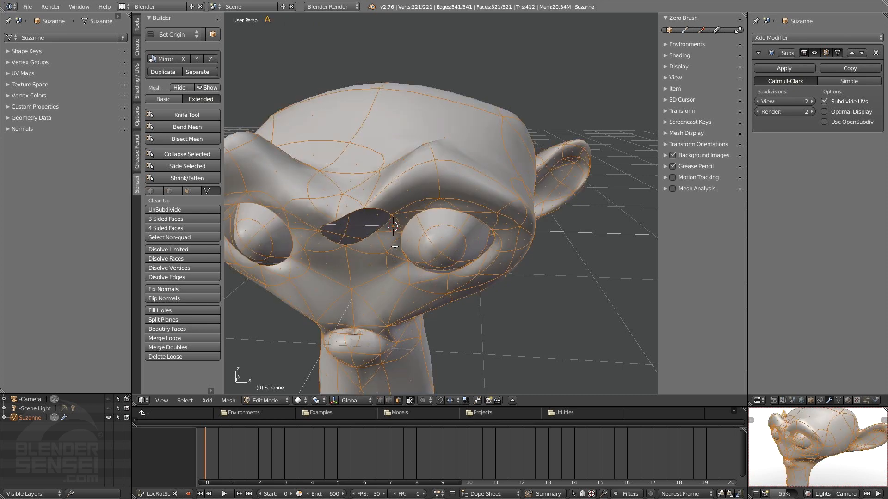
click(200, 310)
middle_drag(324, 199, 352, 233)
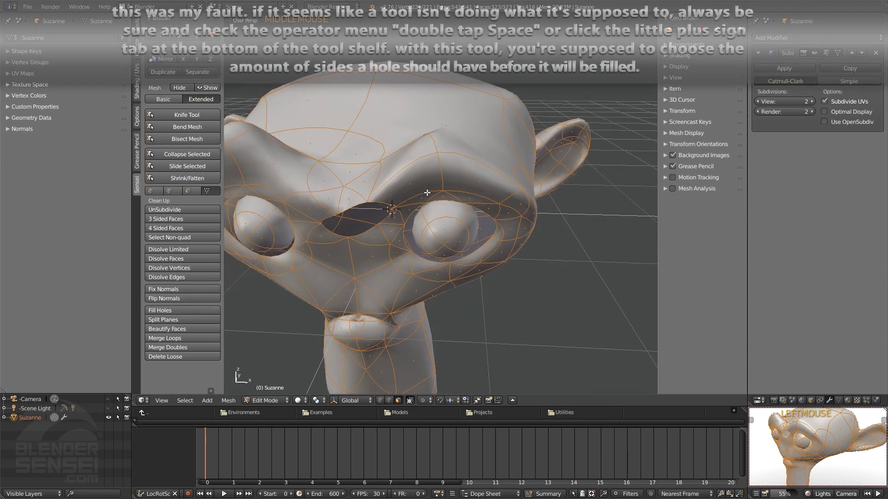
middle_drag(398, 209, 413, 198)
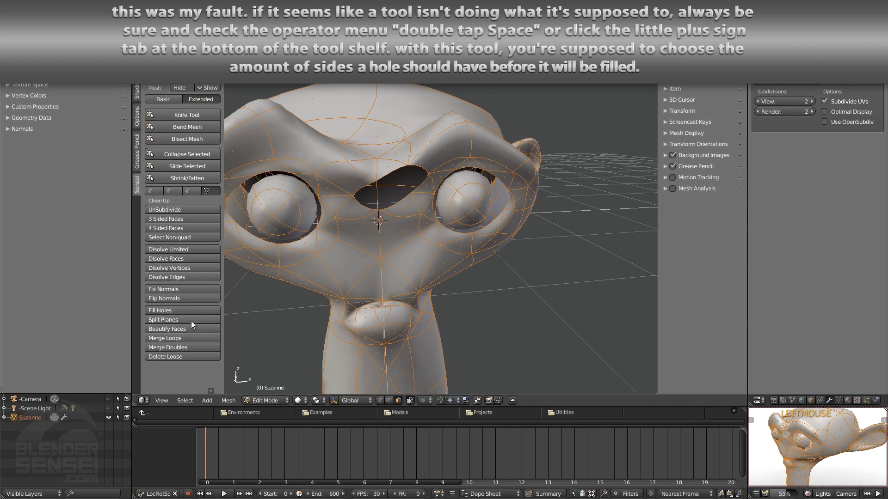
middle_drag(385, 180, 411, 206)
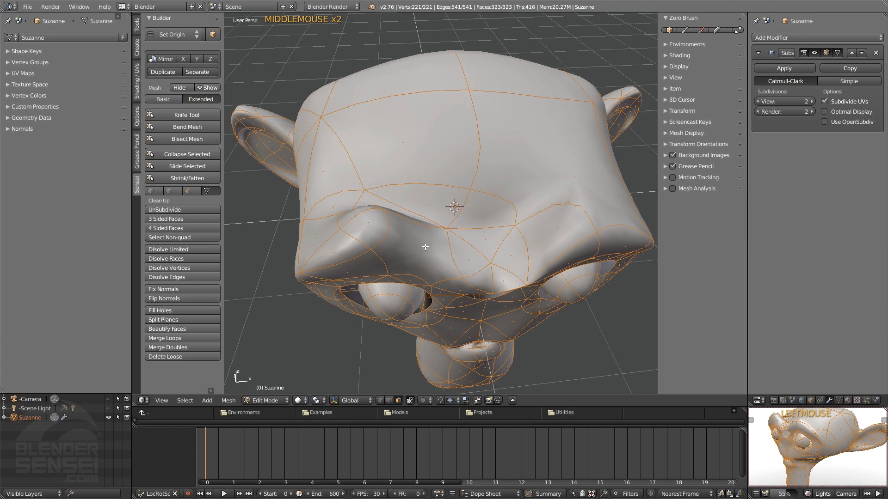
- Select three adjacent faces on the raised brow and merge them into a single face
middle_drag(425, 246, 346, 284)
click(387, 245)
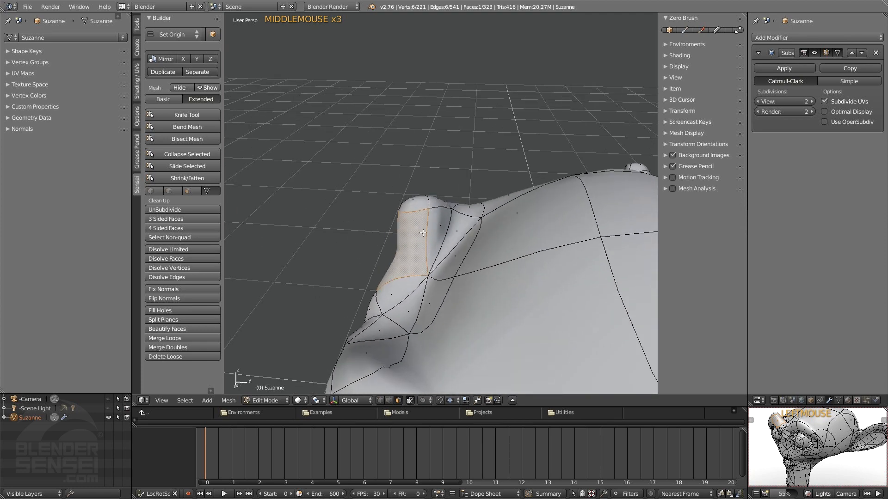
shift+click(441, 226)
shift+click(443, 226)
middle_drag(444, 227, 465, 257)
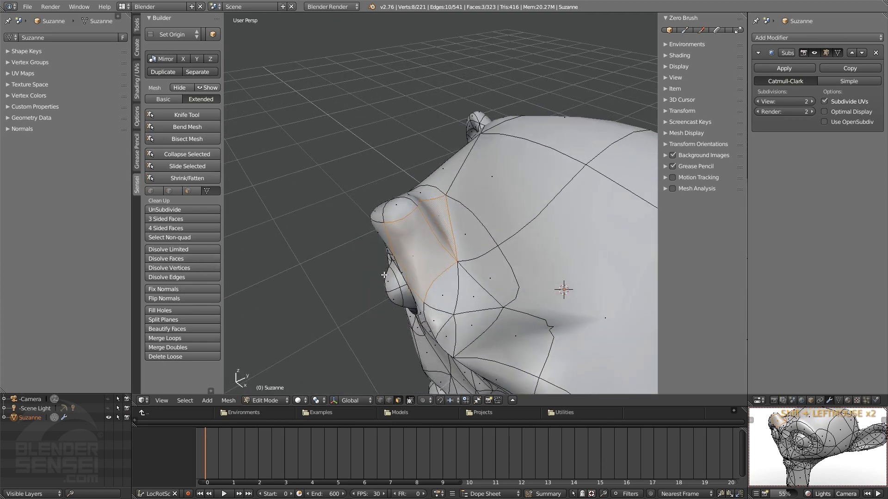
middle_drag(384, 275, 498, 277)
key(f)
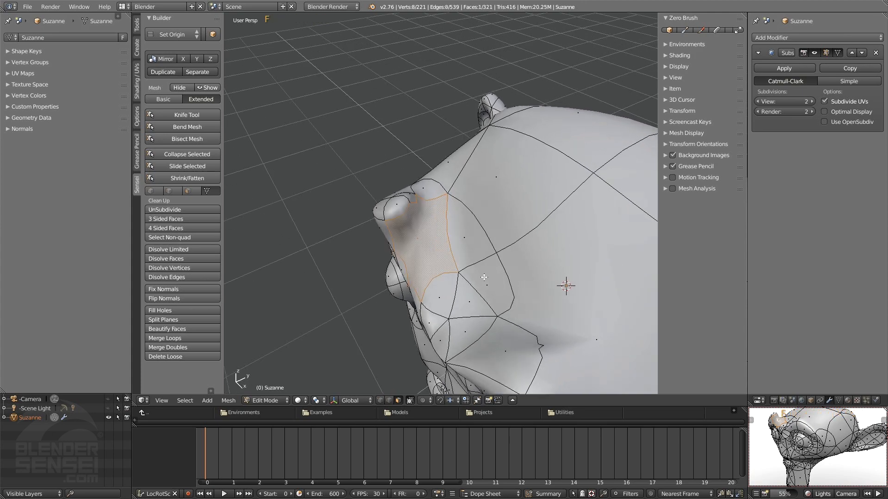
- Select individual edges around the merged brow face to examine its outline
middle_drag(447, 257, 456, 160)
click(417, 175)
click(455, 165)
click(452, 301)
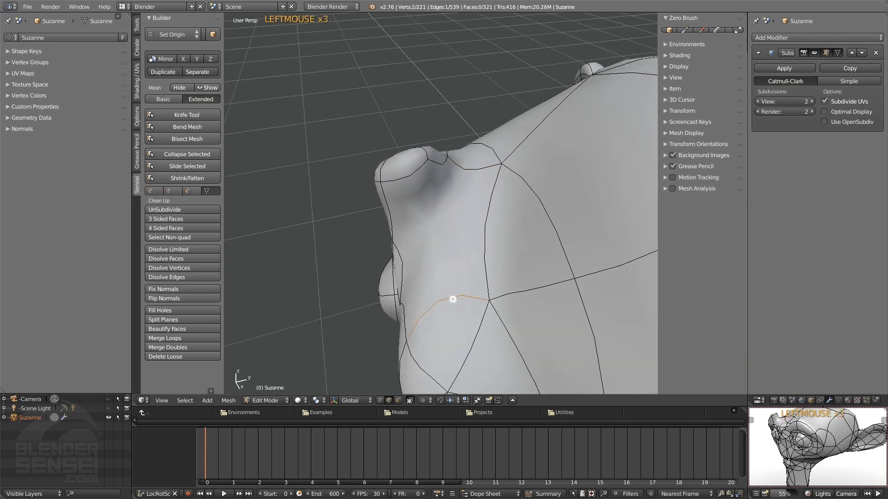
middle_drag(452, 301, 366, 231)
click(390, 330)
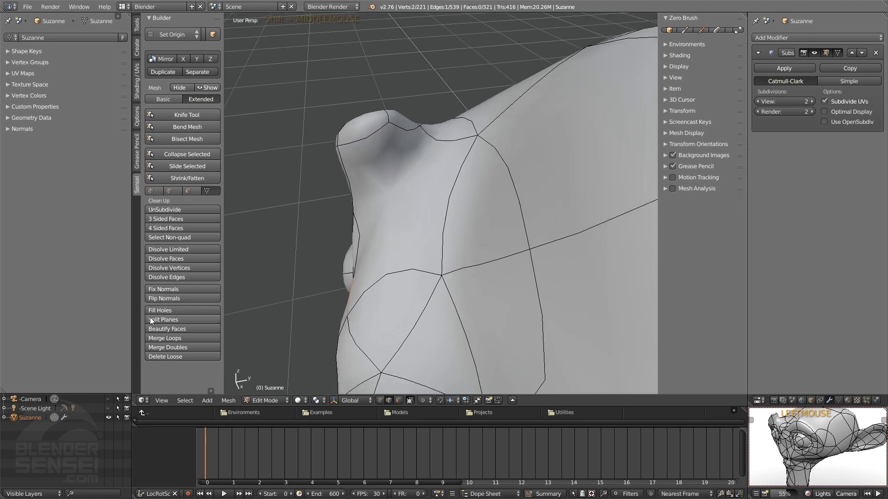
- Select the merged brow face and run Split Planes on it
middle_drag(445, 253, 352, 211)
key(3)
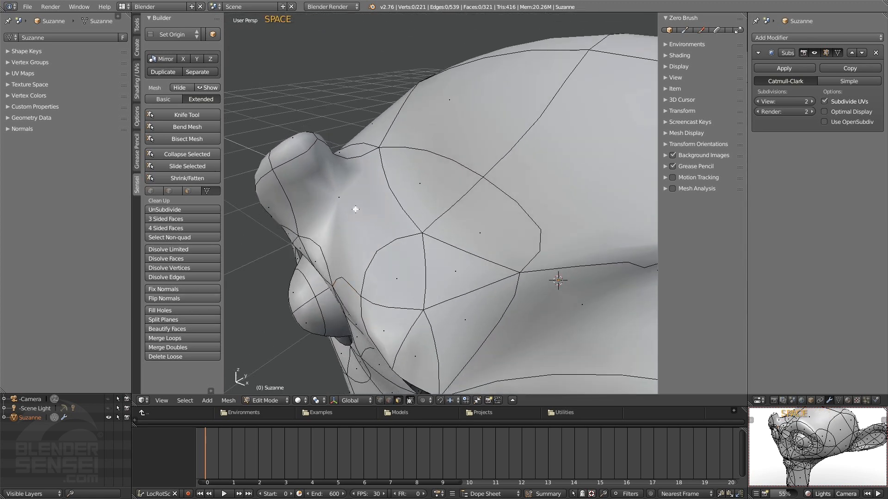
click(349, 229)
click(166, 321)
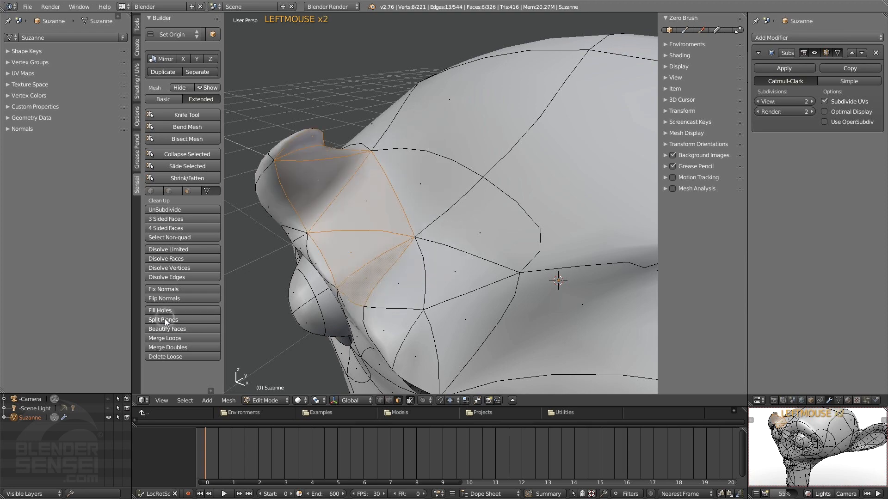
middle_drag(332, 231, 336, 186)
middle_drag(369, 226, 414, 161)
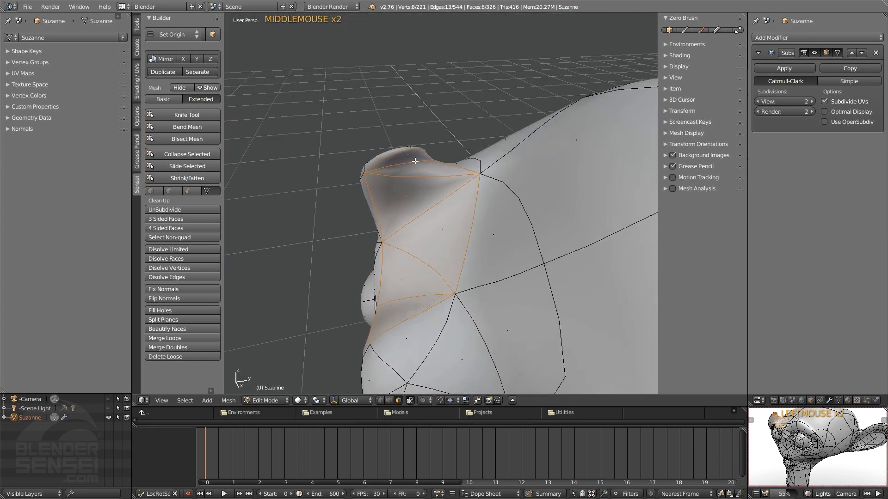
middle_drag(394, 194, 438, 175)
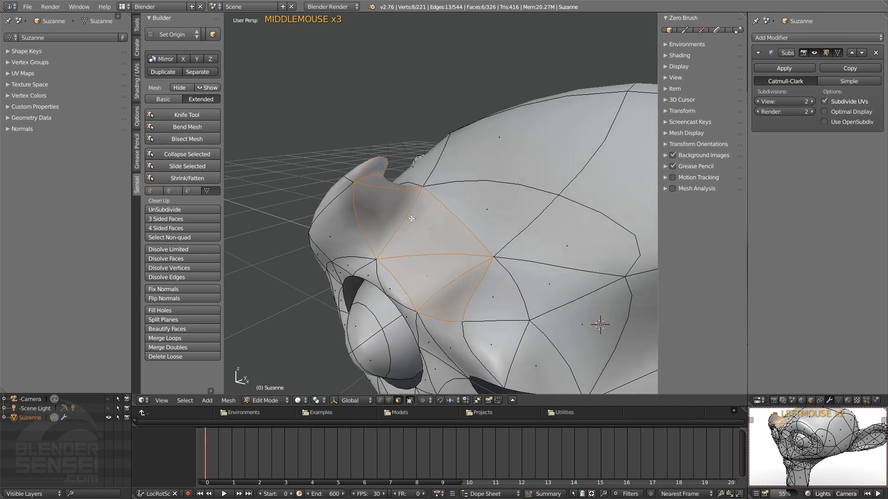
ctrl+middle_drag(419, 219, 453, 219)
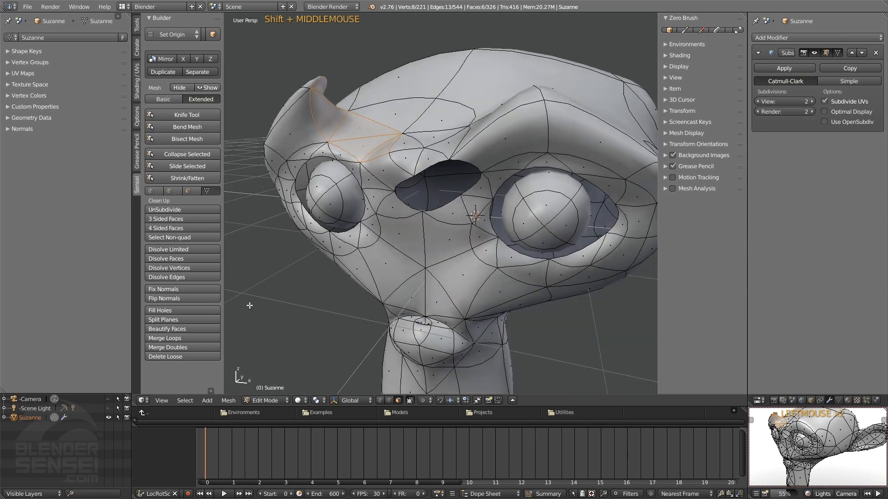
middle_drag(326, 234, 528, 259)
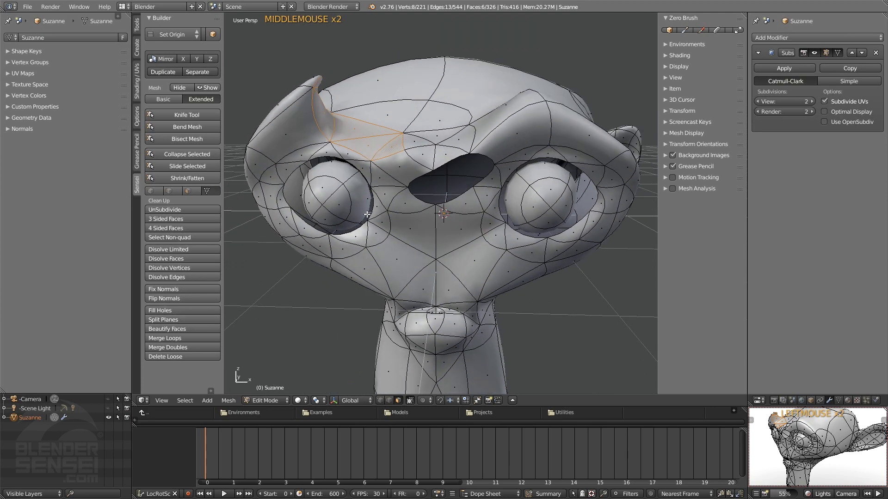
- Select the whole mesh and run Beautify Faces
key(a)
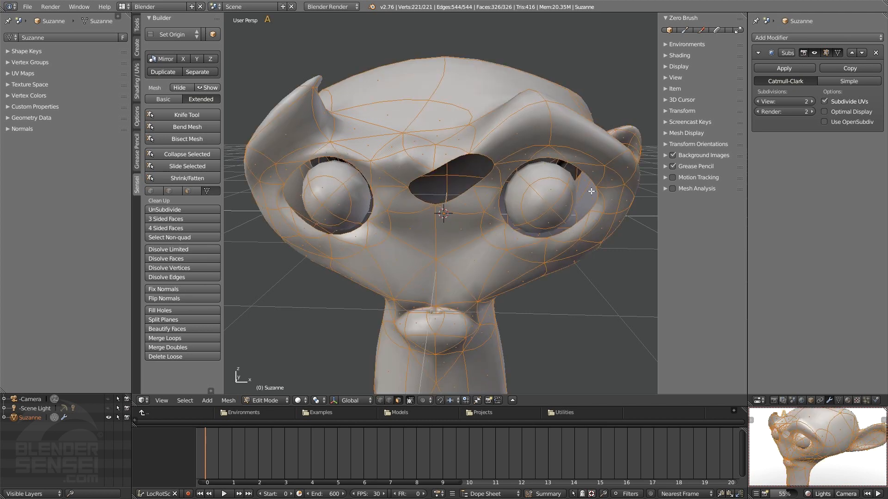
click(180, 329)
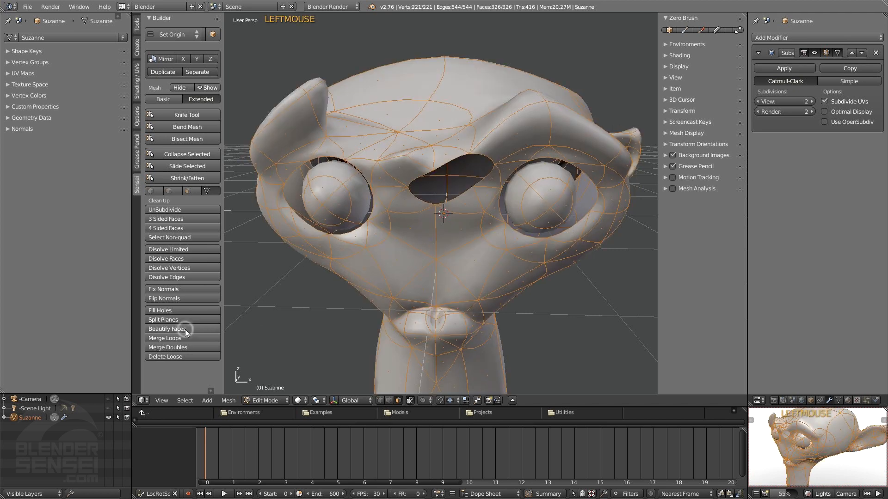
middle_drag(365, 194, 397, 167)
mouse_move(485, 333)
middle_down()
mouse_move(459, 334)
mouse_move(481, 326)
middle_up()
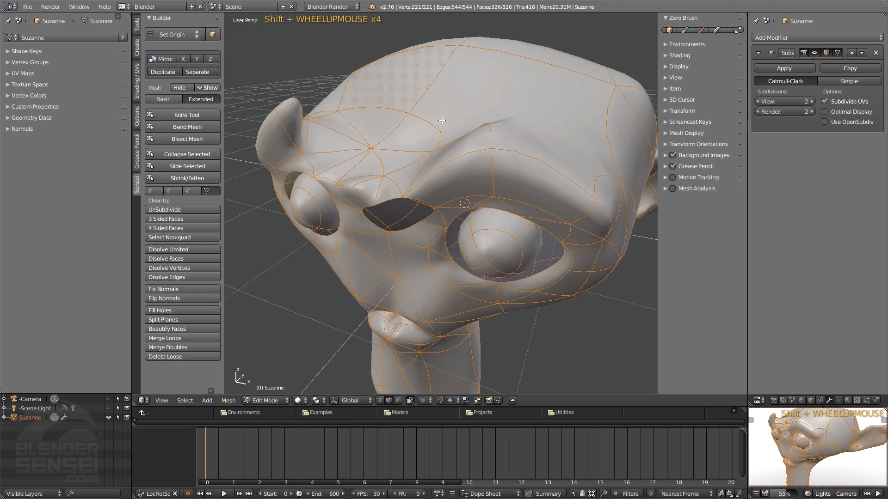
- Try Merge Loops on four edges across the middle of the forehead, and undo the merge
click(423, 88)
shift+click(428, 122)
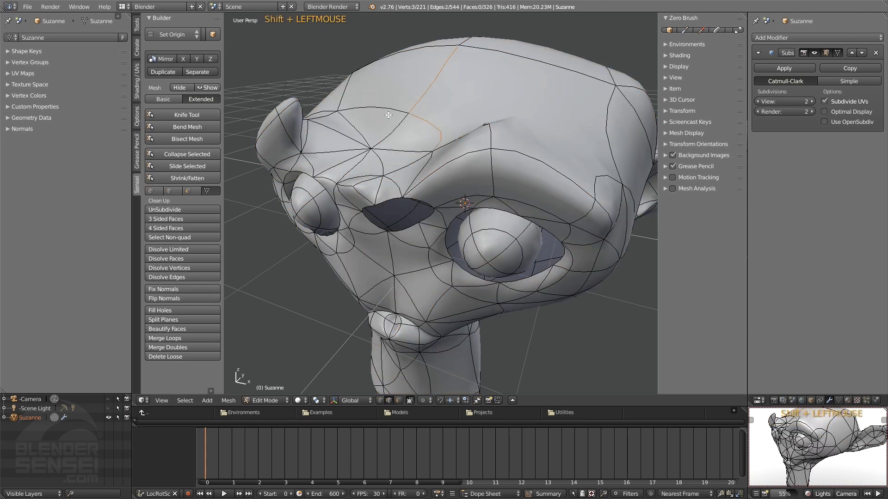
shift+click(388, 110)
shift+click(390, 130)
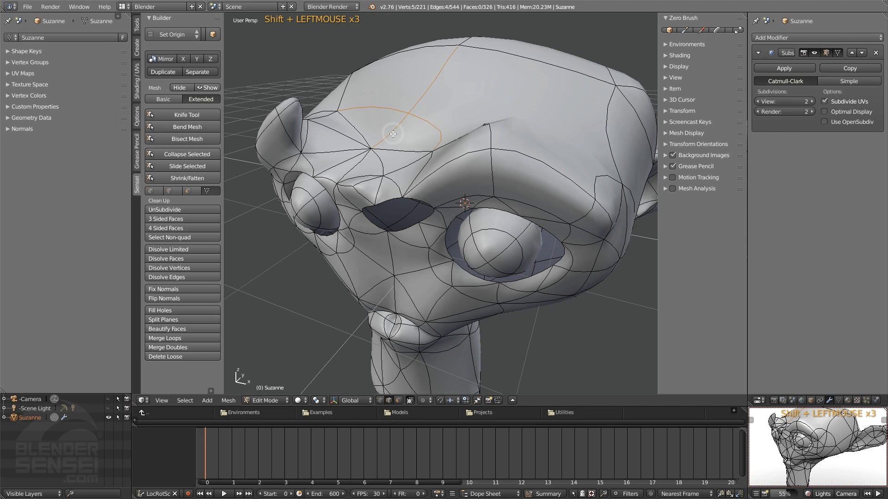
click(193, 339)
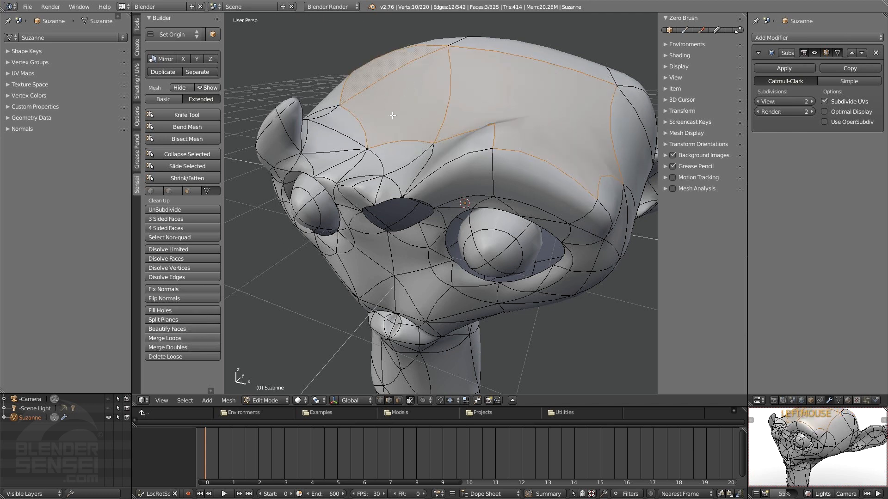
key(ctrl+z)
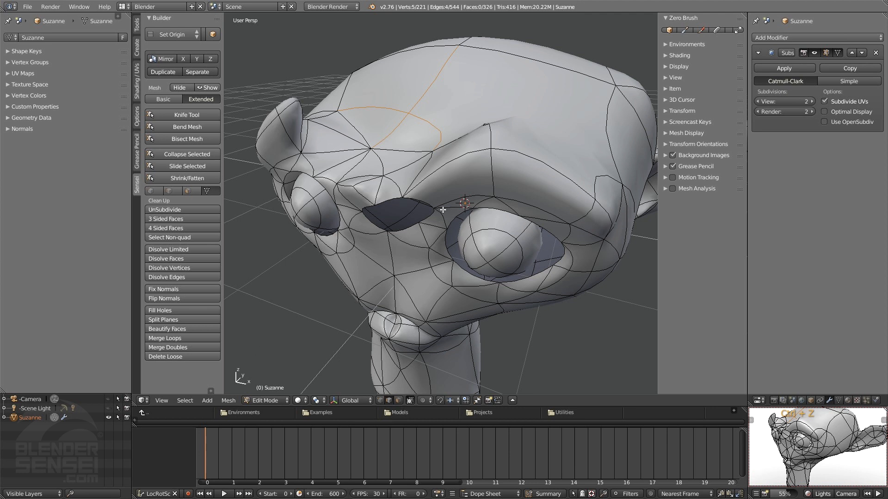
- Select the vertex below the inner corner of the eye and duplicate it in place
scroll(412, 258, down, 2)
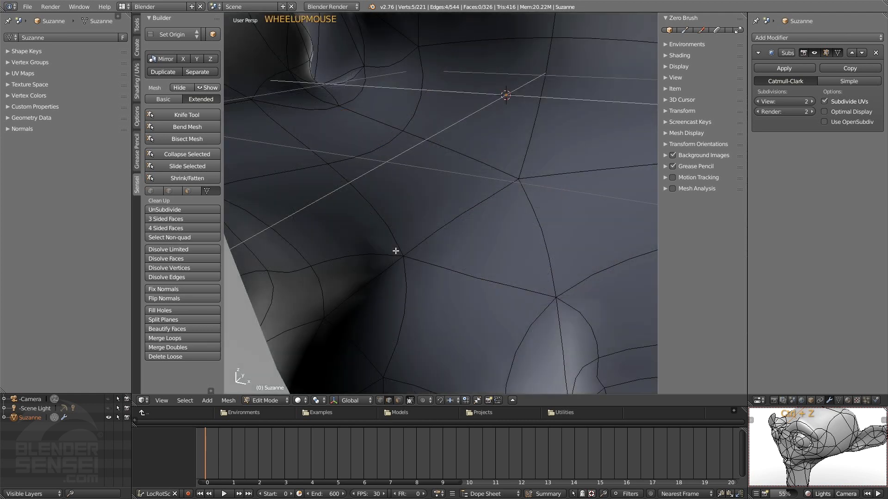
mouse_move(415, 256)
ctrl+middle_down()
mouse_move(421, 234)
mouse_move(418, 254)
ctrl+middle_up()
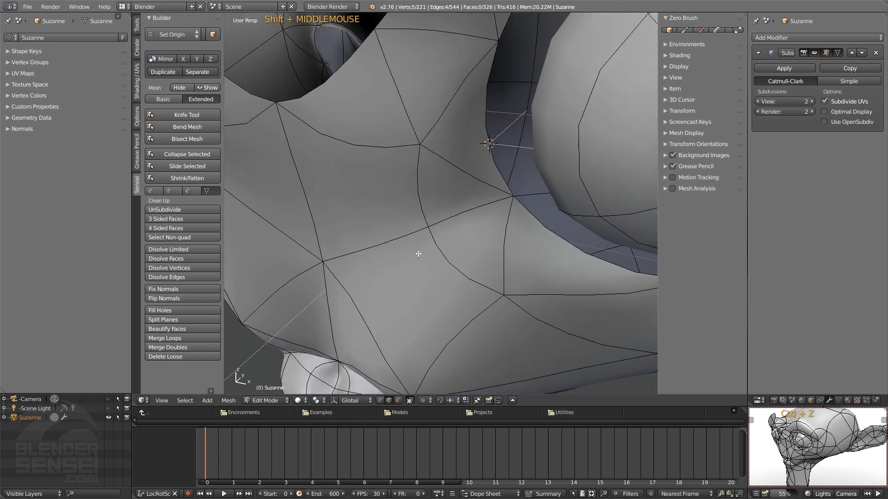
shift+scroll(407, 321, down, 3)
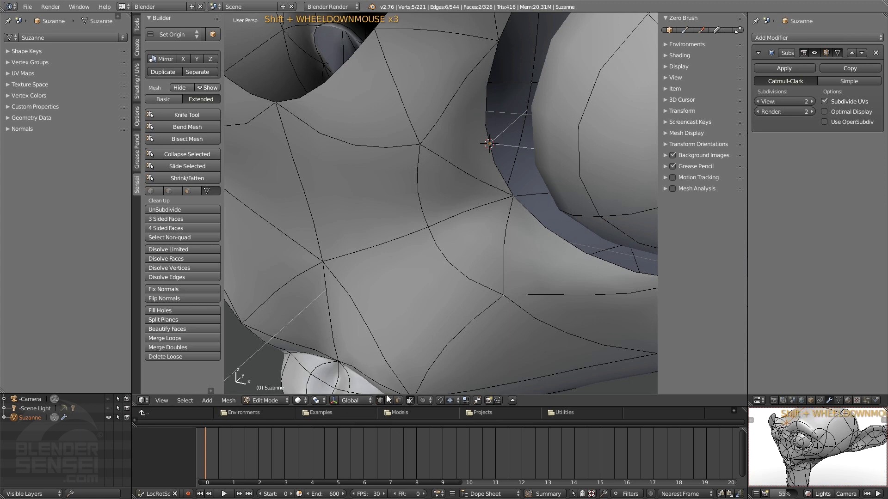
right_click(435, 233)
middle_drag(432, 242, 469, 237)
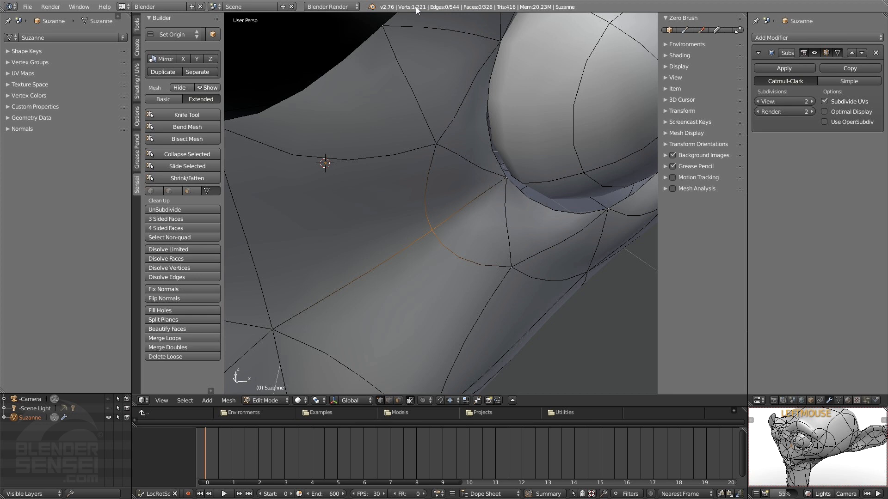
middle_drag(466, 279, 448, 248)
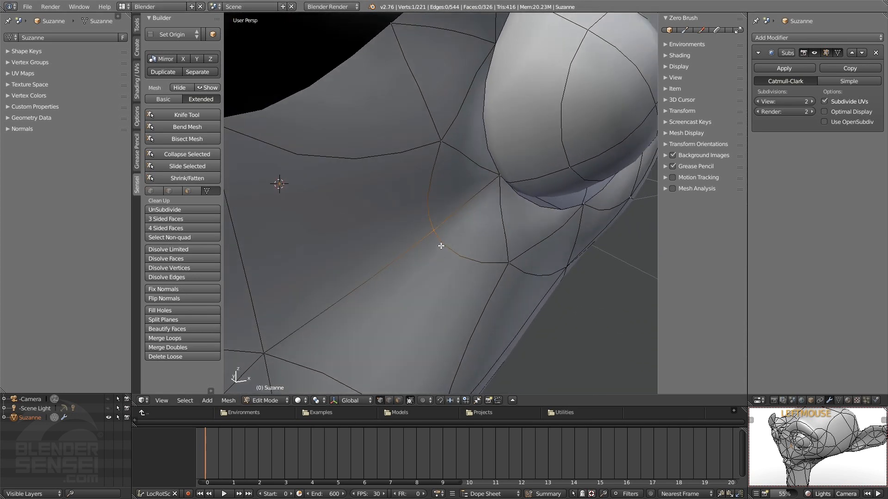
key(shift+d)
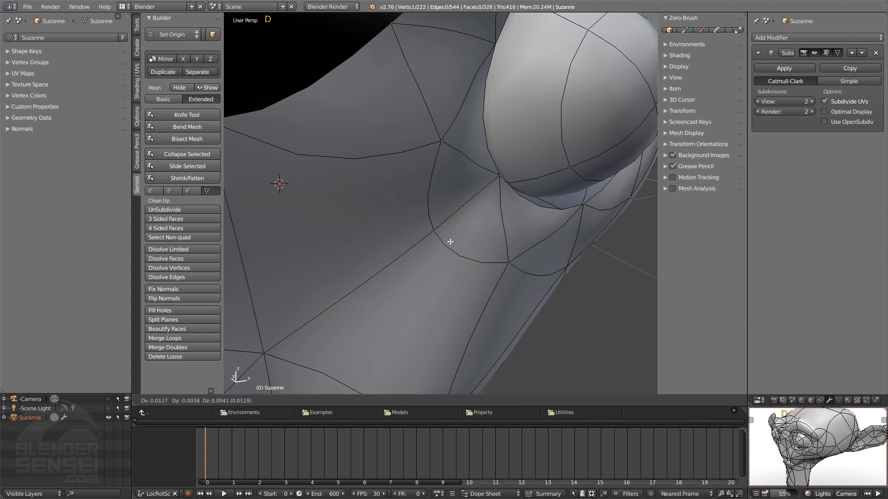
click(481, 234)
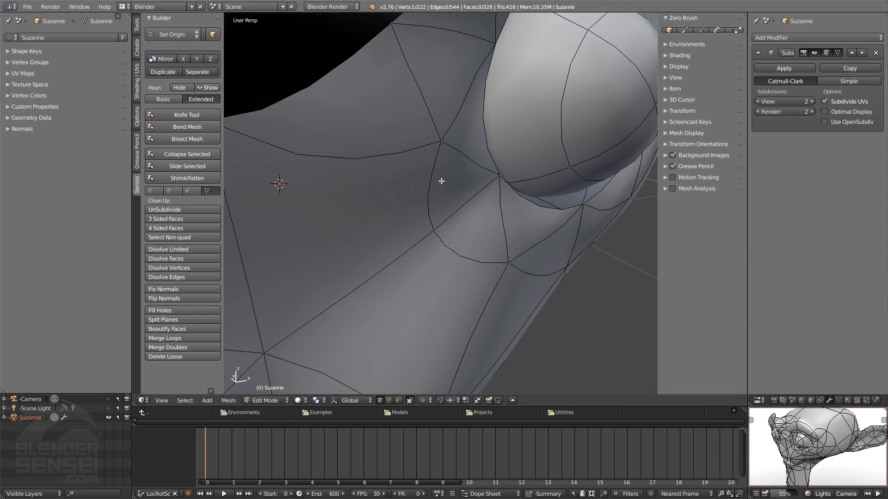
- Select the whole mesh and run Merge Doubles to remove the overlapping vertex
middle_drag(443, 217, 452, 238)
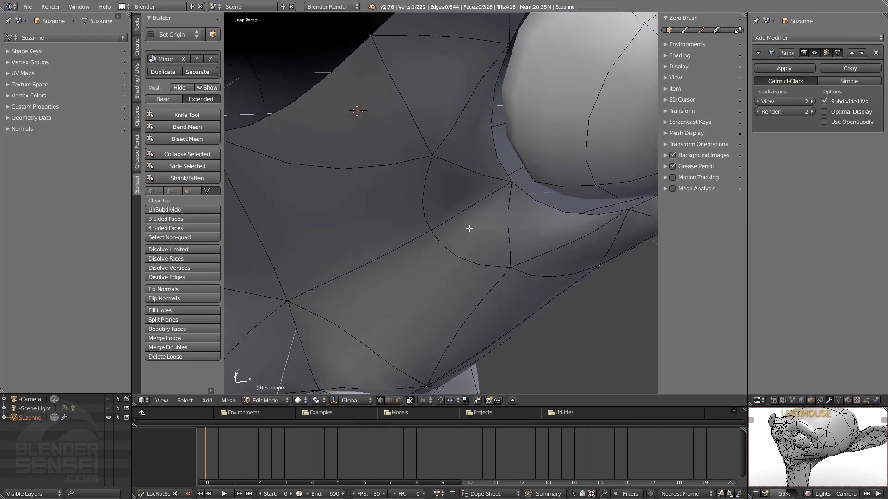
key(a)
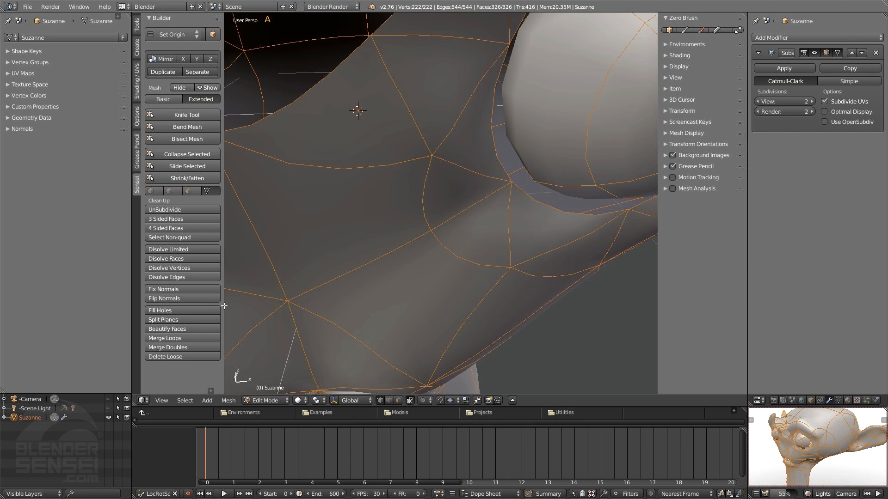
click(176, 347)
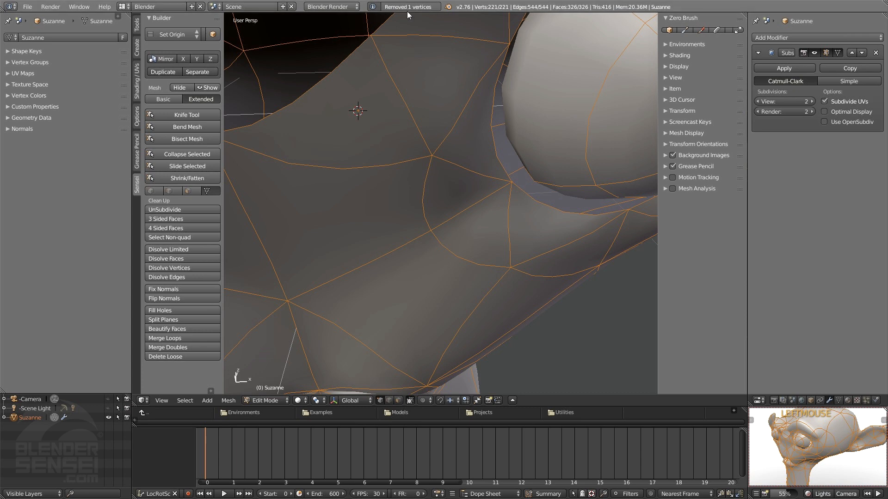
- Duplicate a face beside the bridge of the nose, below the eye's inner corner, and place the copy off the side of the head
middle_drag(434, 226, 415, 260)
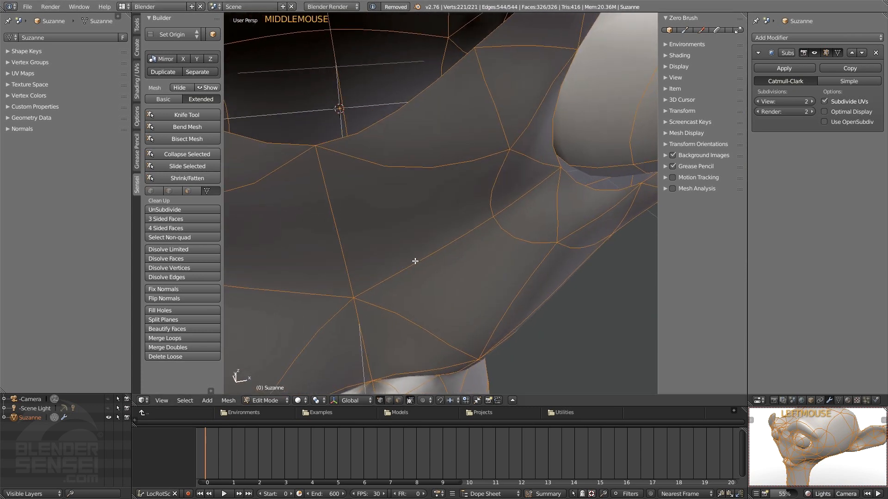
middle_drag(481, 228, 492, 211)
right_click(490, 211)
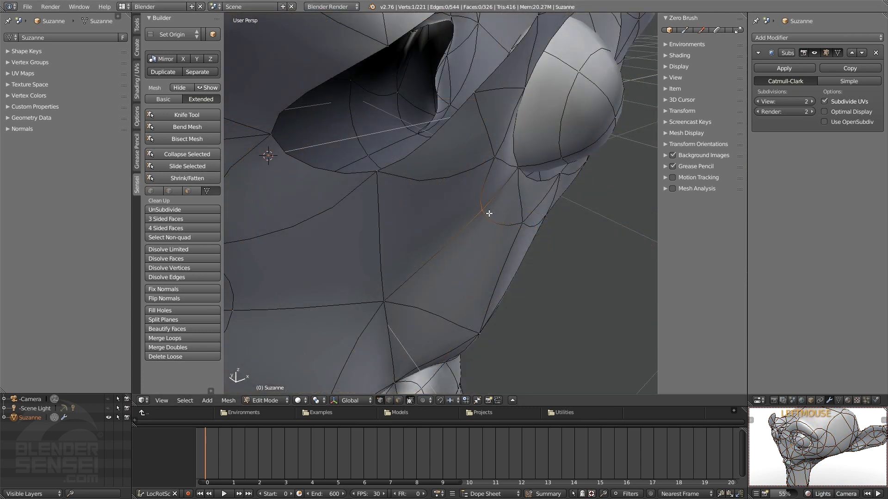
key(d)
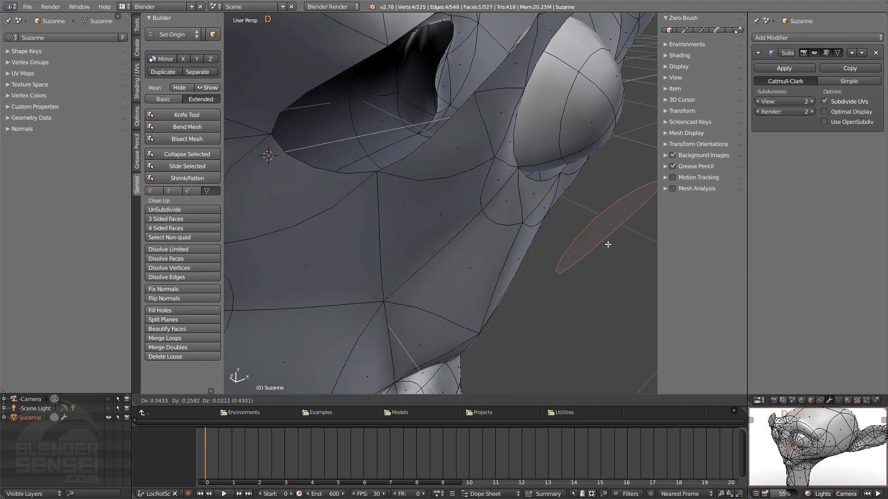
click(608, 245)
- Select three connected vertices from the nose bridge to below the inner eye corner, and place a duplicate of them beside the head
click(376, 174)
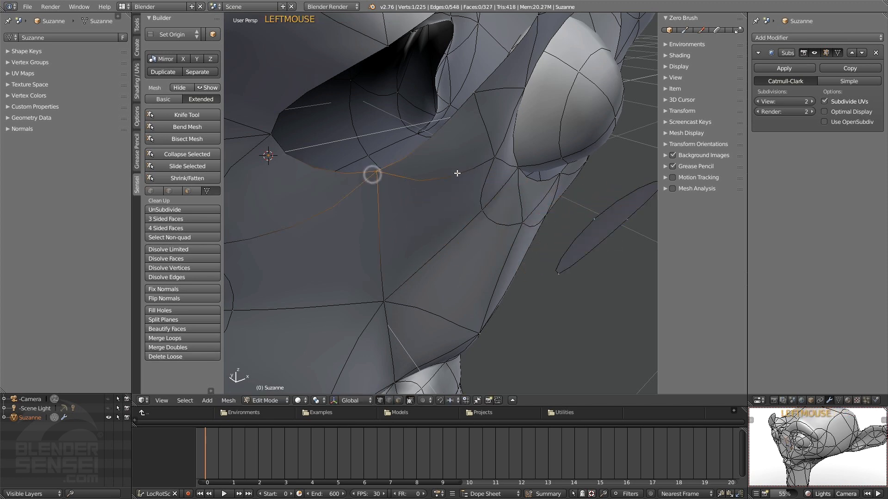
shift+click(493, 159)
shift+click(482, 211)
scroll(462, 220, down, 5)
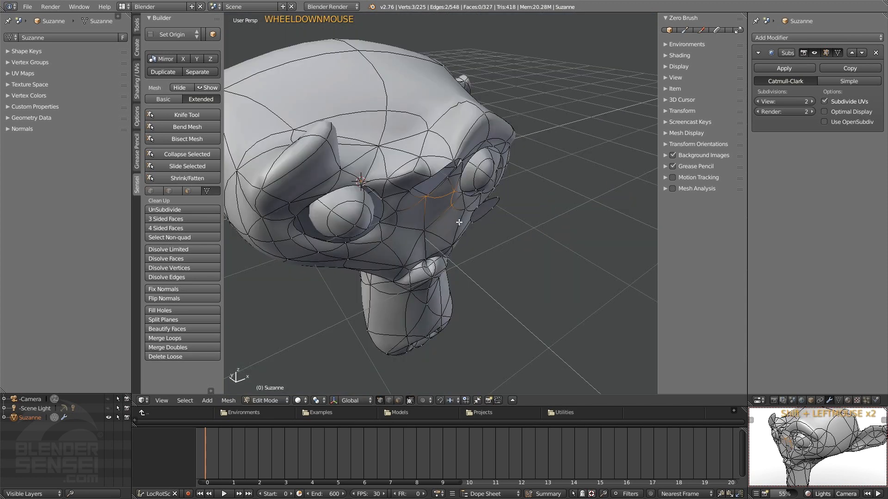
key(d)
click(530, 186)
- Select a single vertex and duplicate it three times, scattering the copies in the empty space beside the head
middle_drag(530, 186, 488, 127)
click(488, 111)
key(d)
click(546, 92)
key(d)
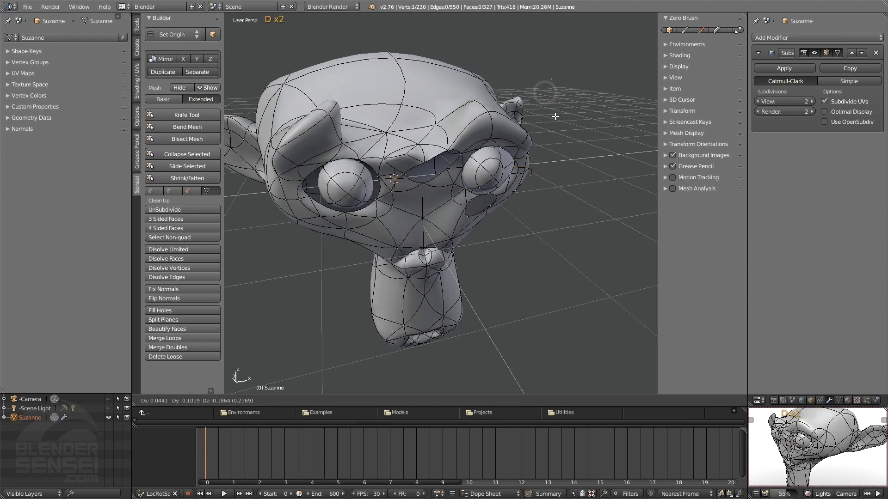
click(555, 116)
key(d)
click(540, 126)
- Select the whole mesh and run Delete Loose to remove the stray vertices and edges
ctrl+middle_drag(537, 125, 530, 176)
key(a)
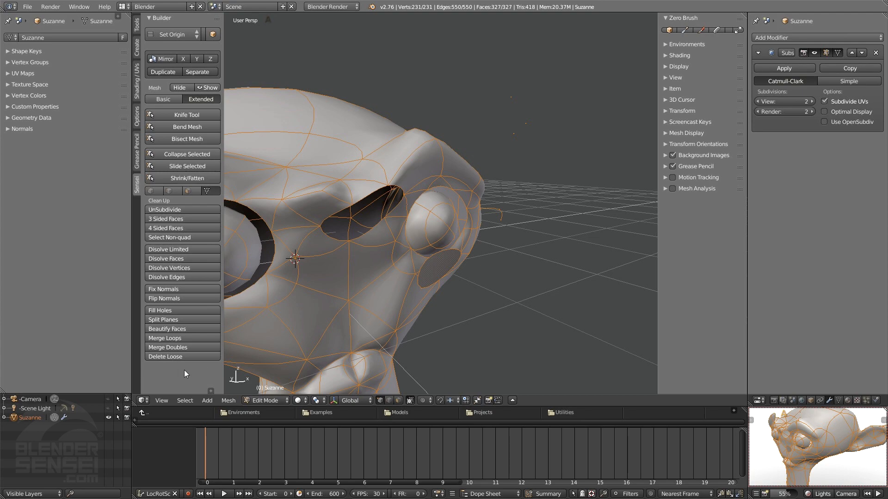
click(184, 357)
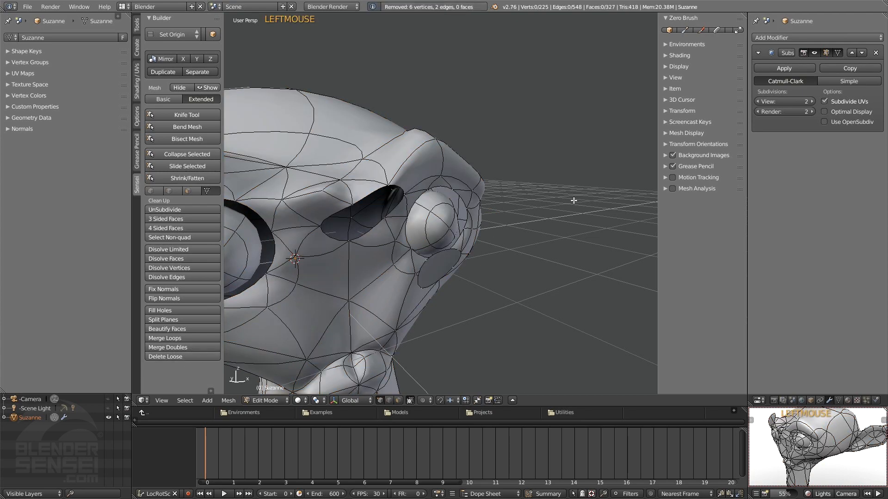
- Run Delete Loose again and enable its Faces option alongside Vertices and Edges
middle_drag(573, 201, 518, 180)
middle_drag(490, 208, 525, 238)
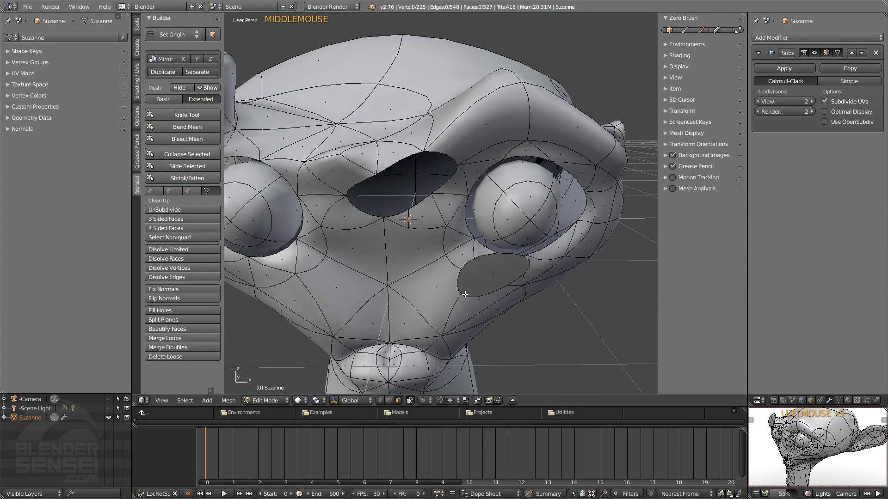
middle_drag(465, 294, 495, 259)
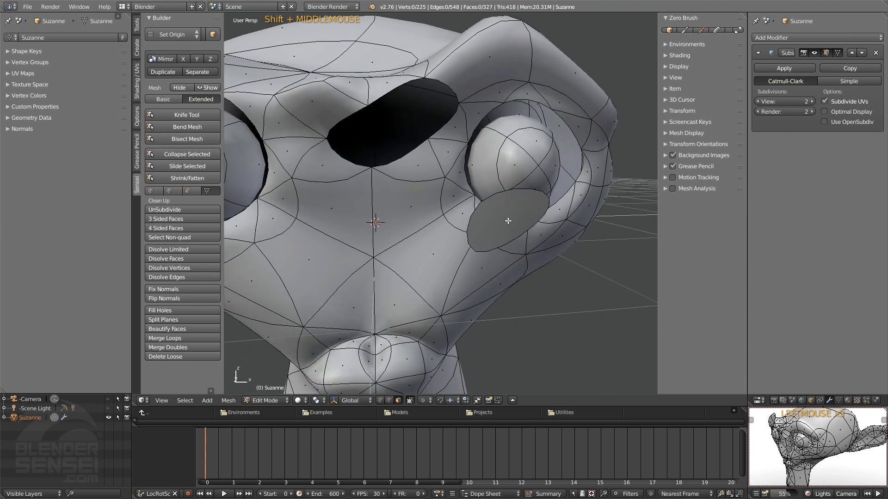
middle_drag(390, 355, 422, 197)
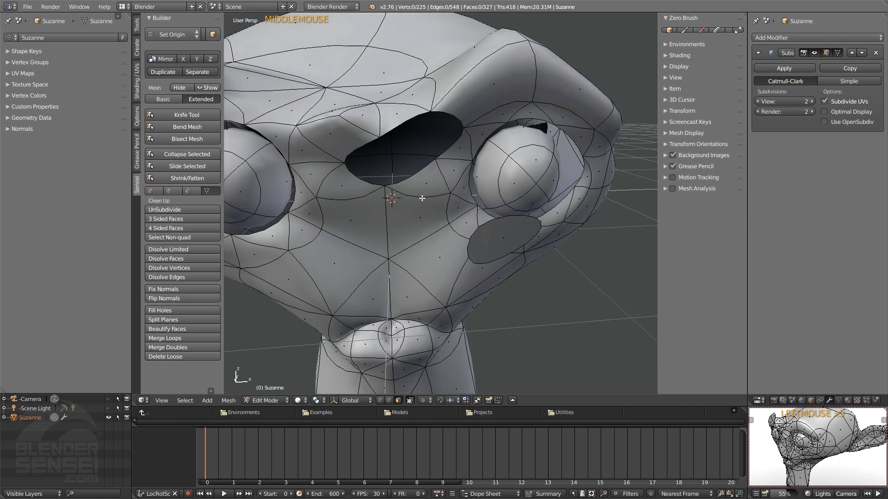
click(213, 356)
key(space)
key(space)
key(space)
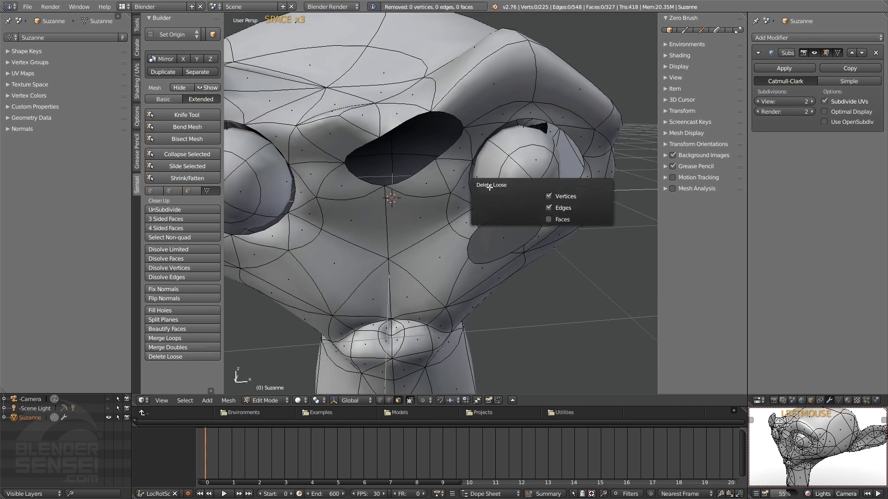
key(space)
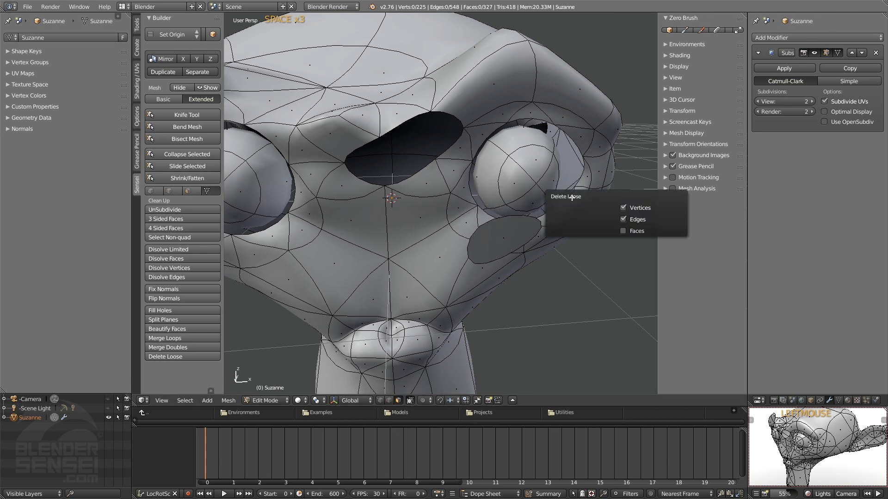
click(623, 230)
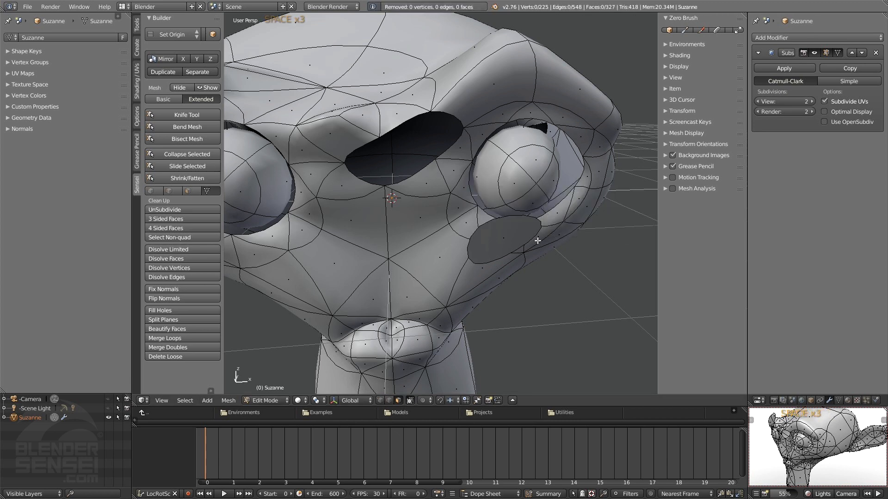
- Select the whole mesh and run Delete Loose with Faces enabled to remove the detached face
key(a)
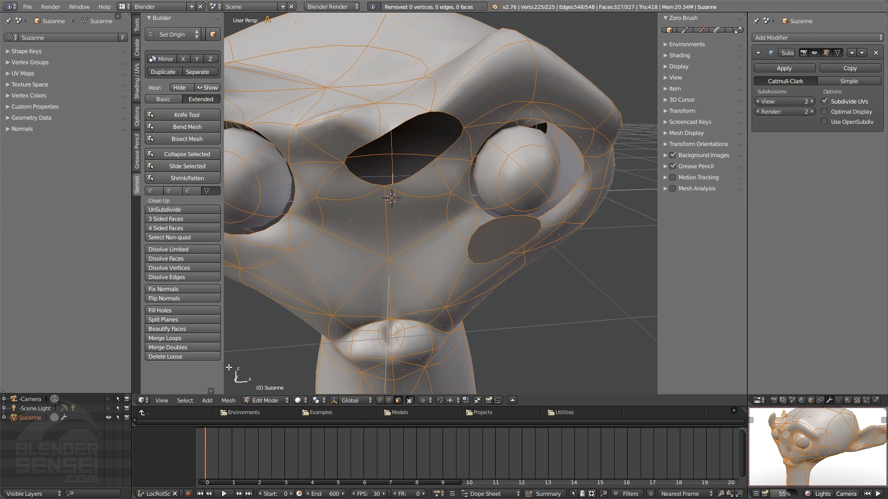
click(198, 358)
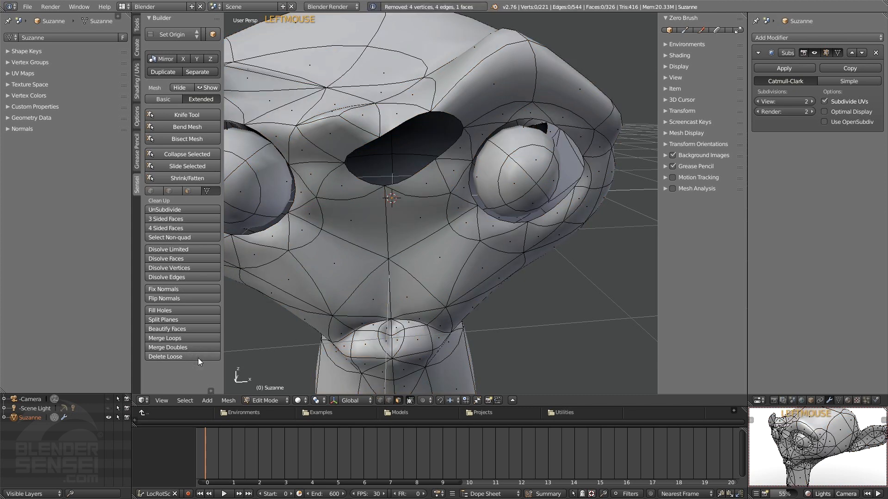
scroll(531, 198, up, 4)
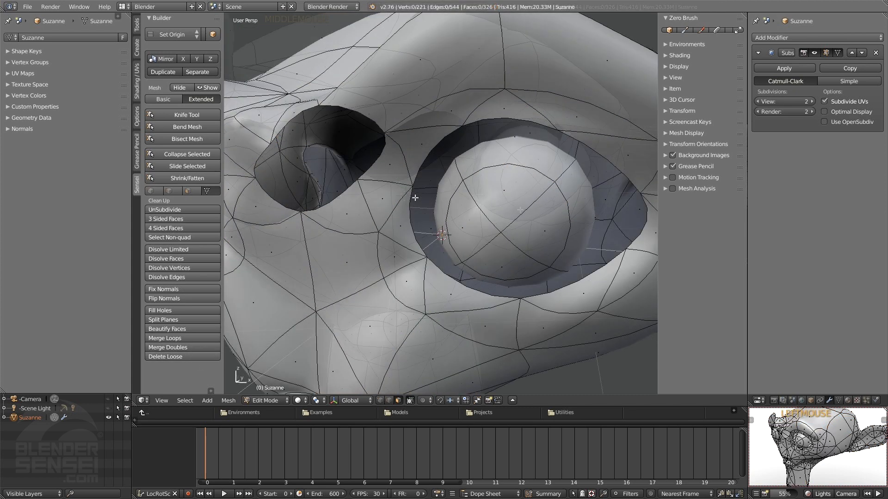